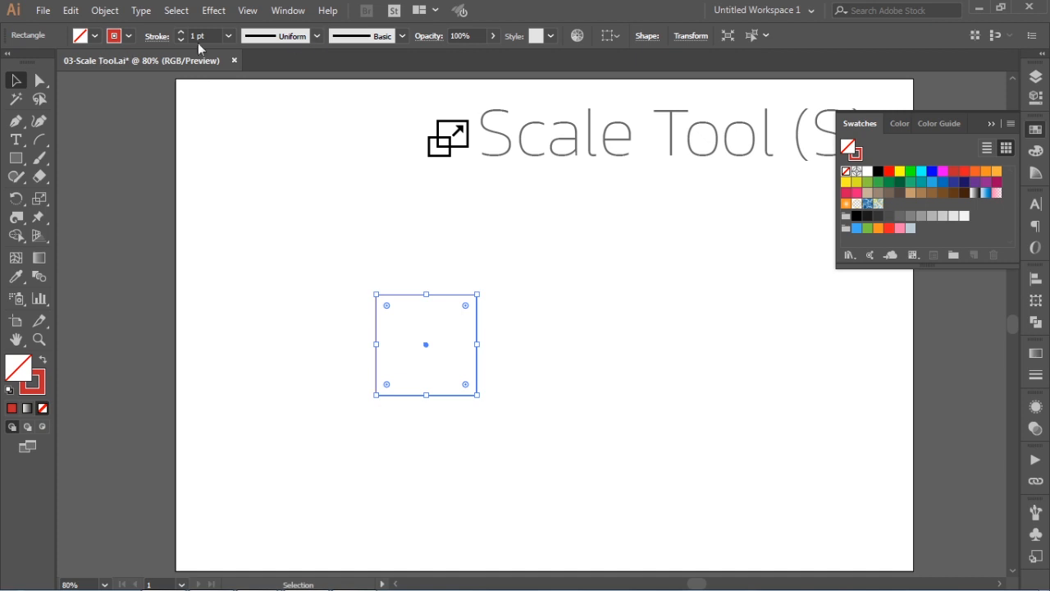
Set the square's stroke weight to 6 pt and keep the square selected.
click(229, 37)
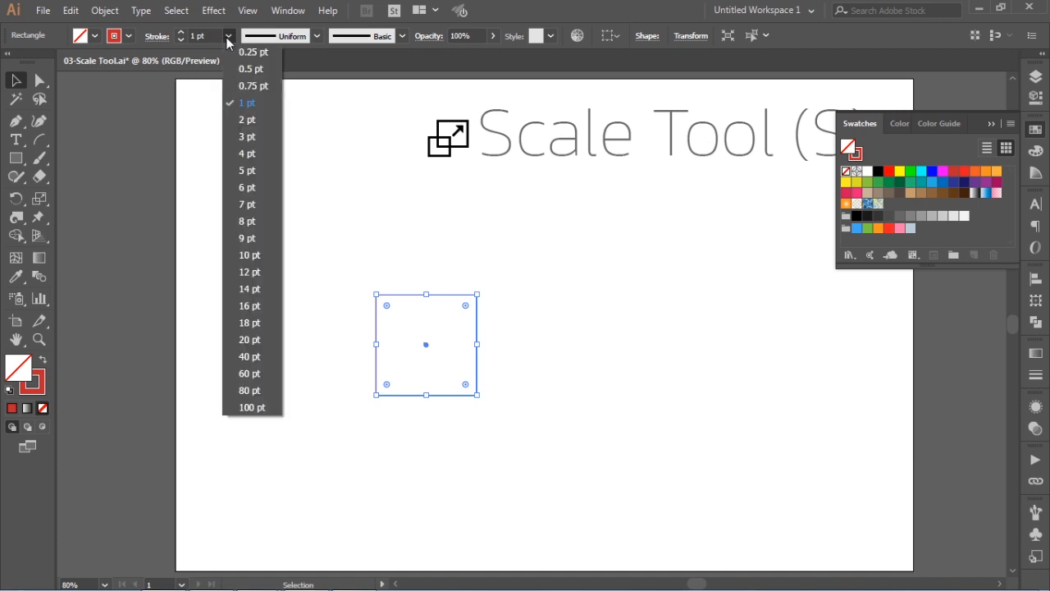
click(248, 187)
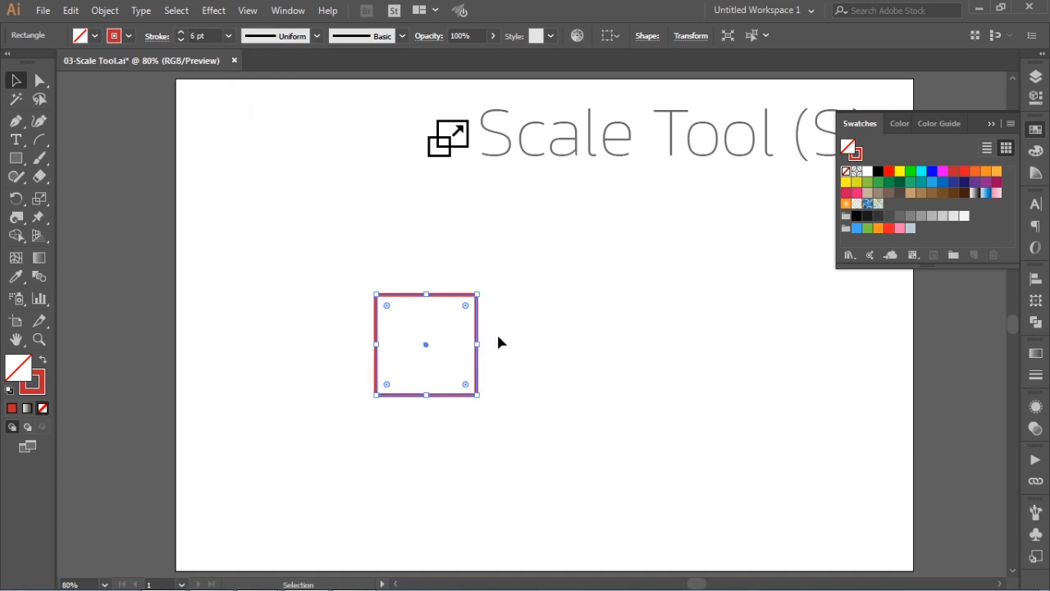
drag(530, 289, 454, 305)
Open the Scale options for the square and reset its uniform, horizontal and vertical scale to 100%.
click(41, 197)
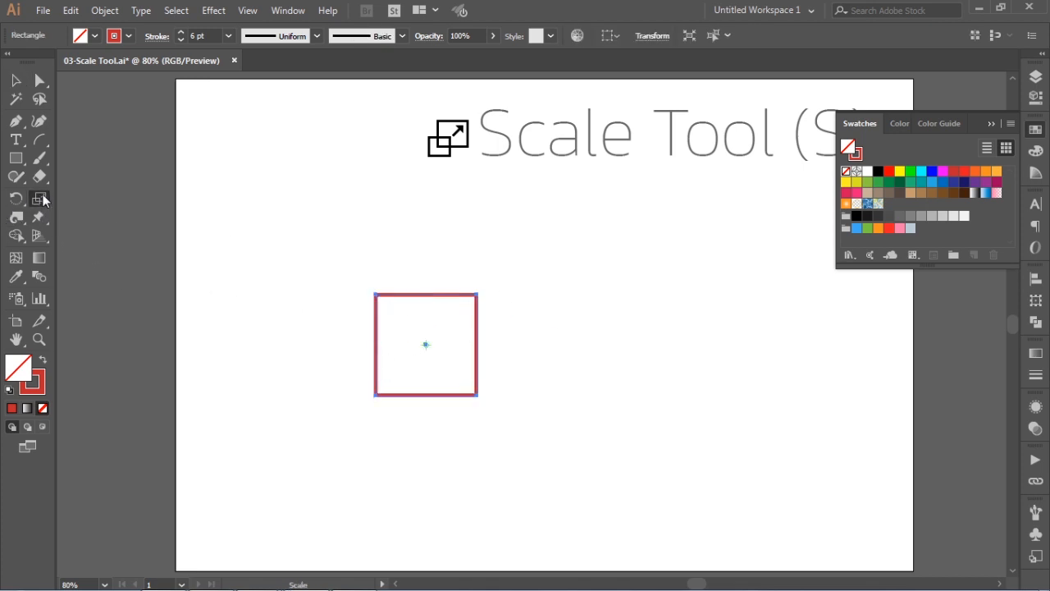
double_click(44, 197)
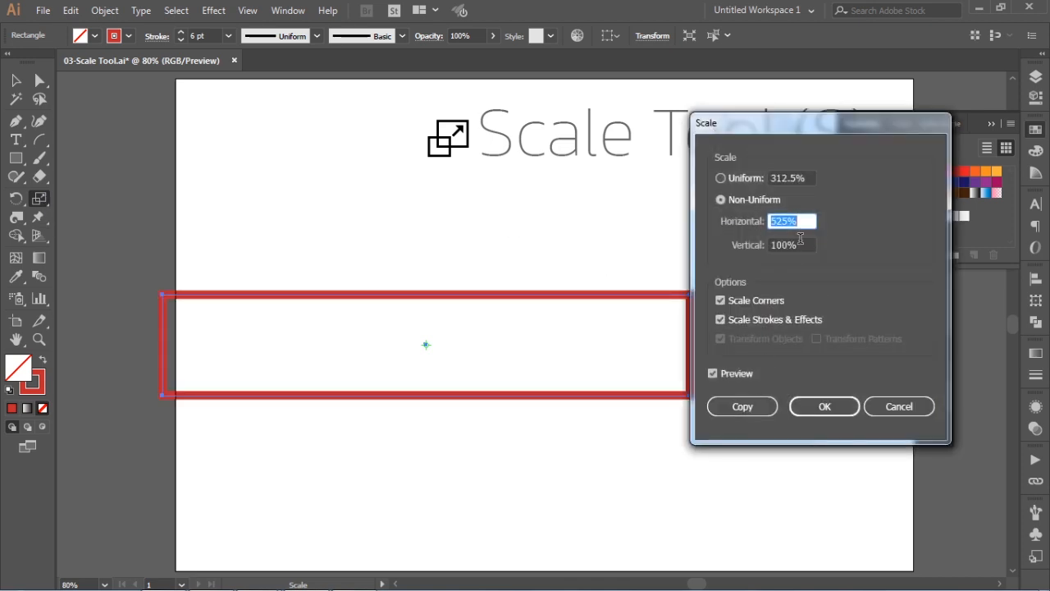
click(720, 178)
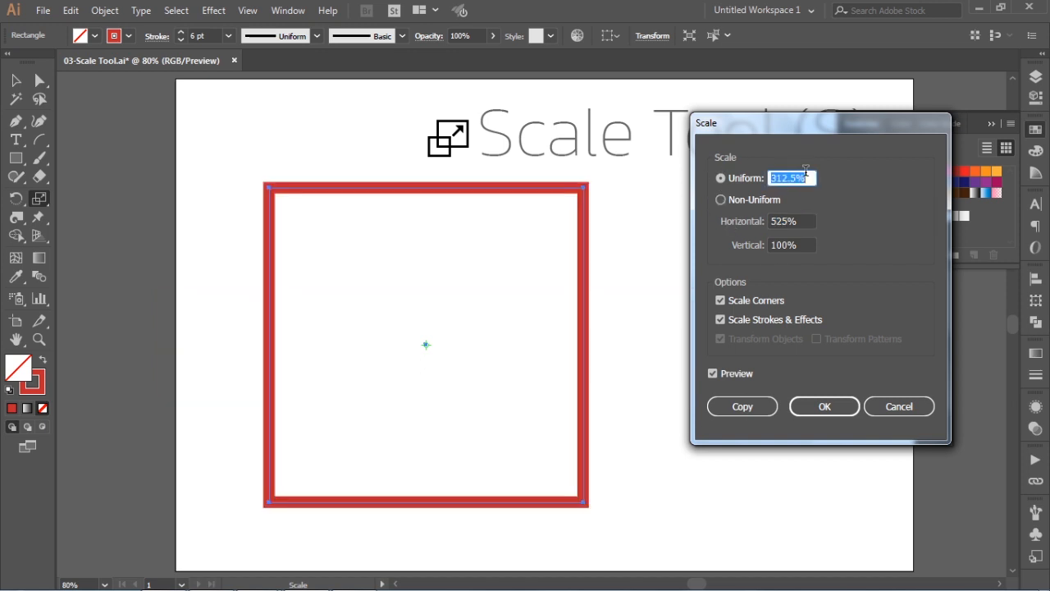
text(100)
click(802, 222)
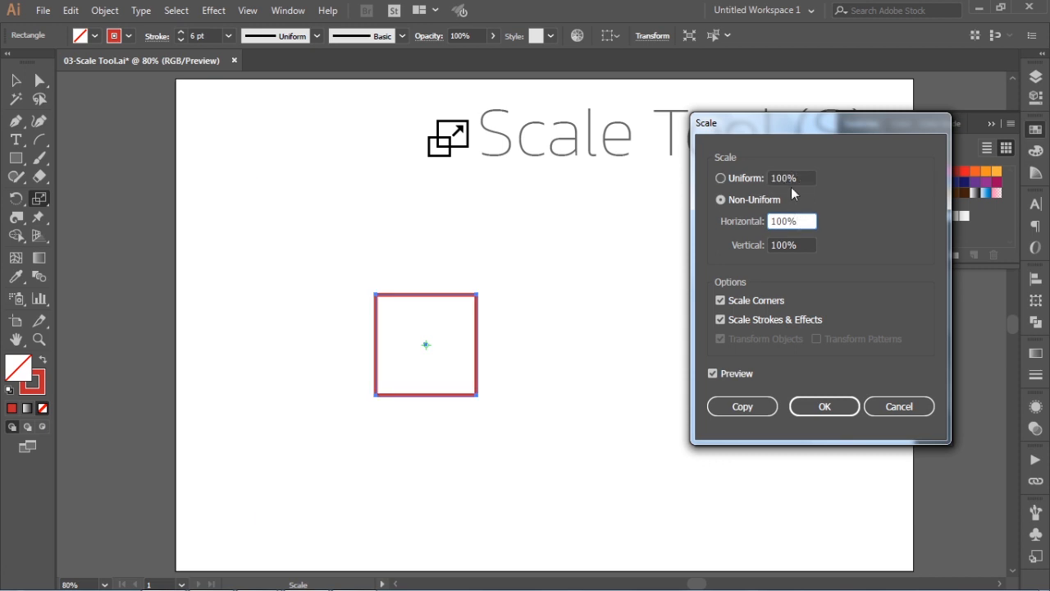
Preview a uniform scale of 200% with strokes and effects scaled, and create it as a copy of the square.
click(721, 179)
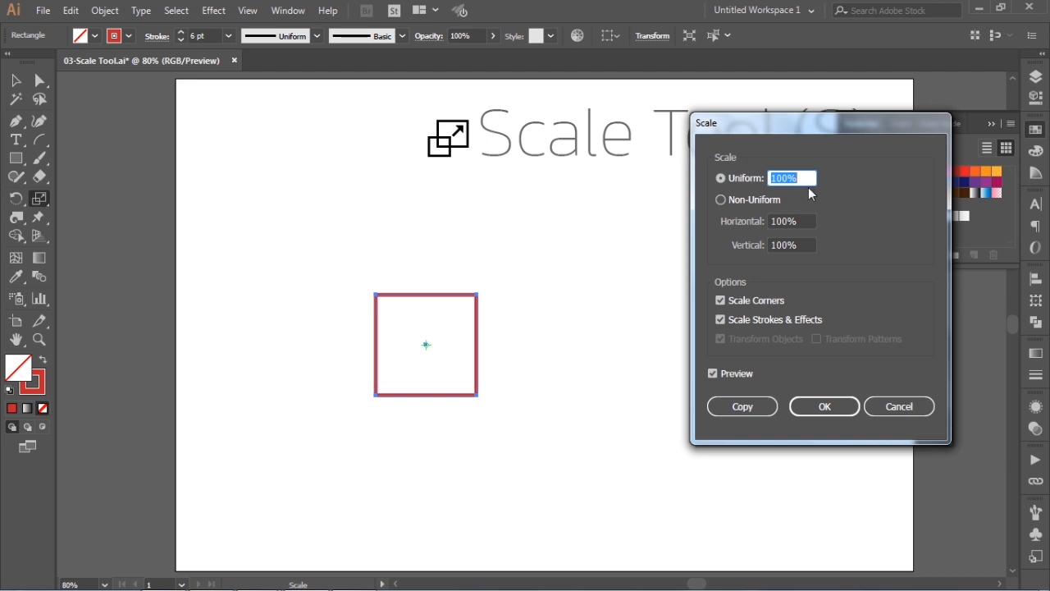
text(20)
click(712, 373)
click(712, 373)
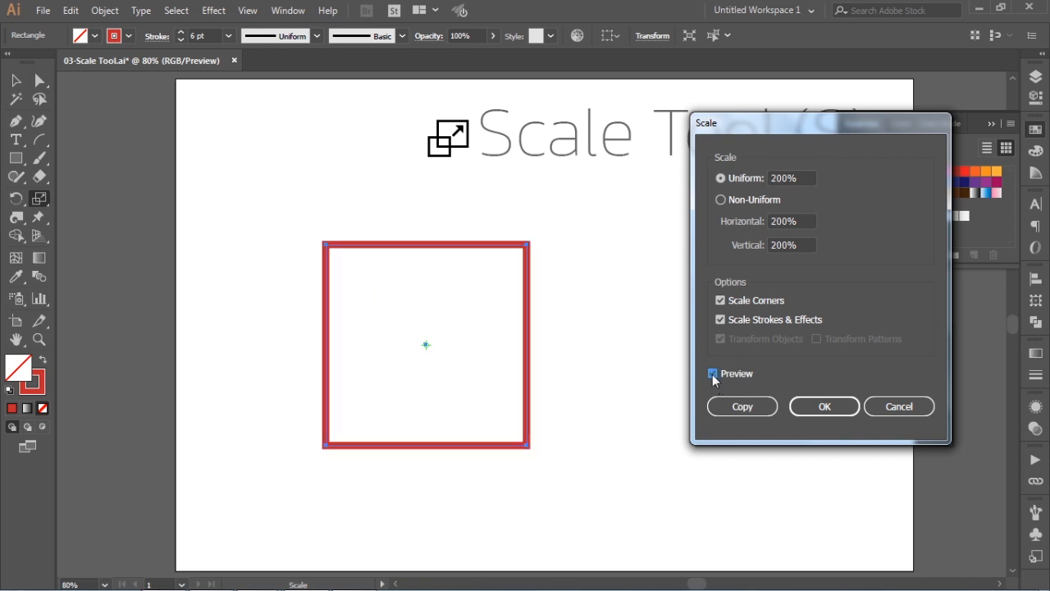
click(734, 409)
Examine the stroke weights of the inner square and its 200% copy by selecting each one in turn.
click(16, 80)
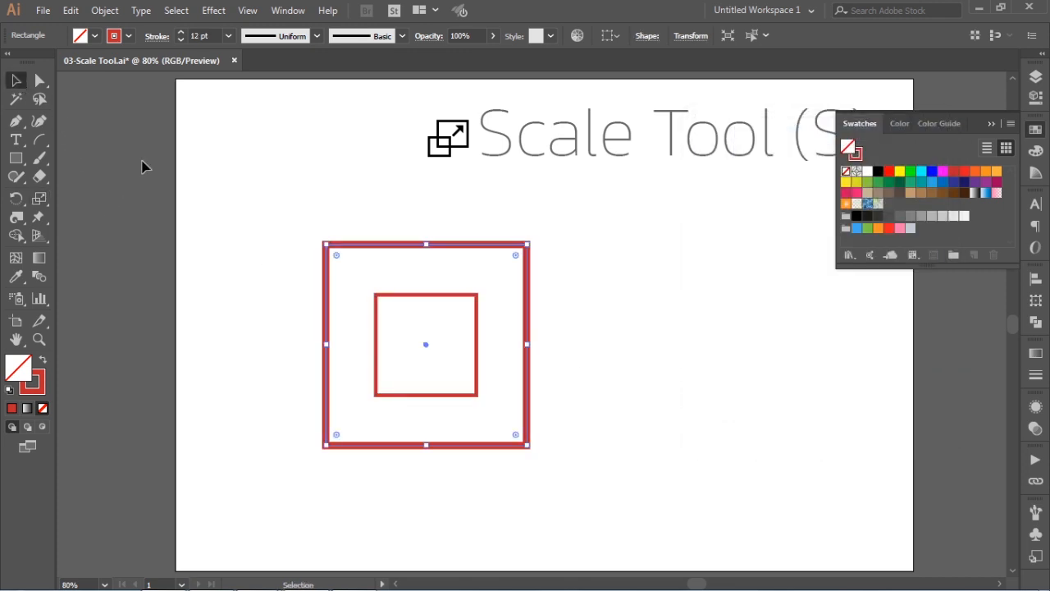
drag(539, 278, 516, 306)
click(448, 295)
click(552, 298)
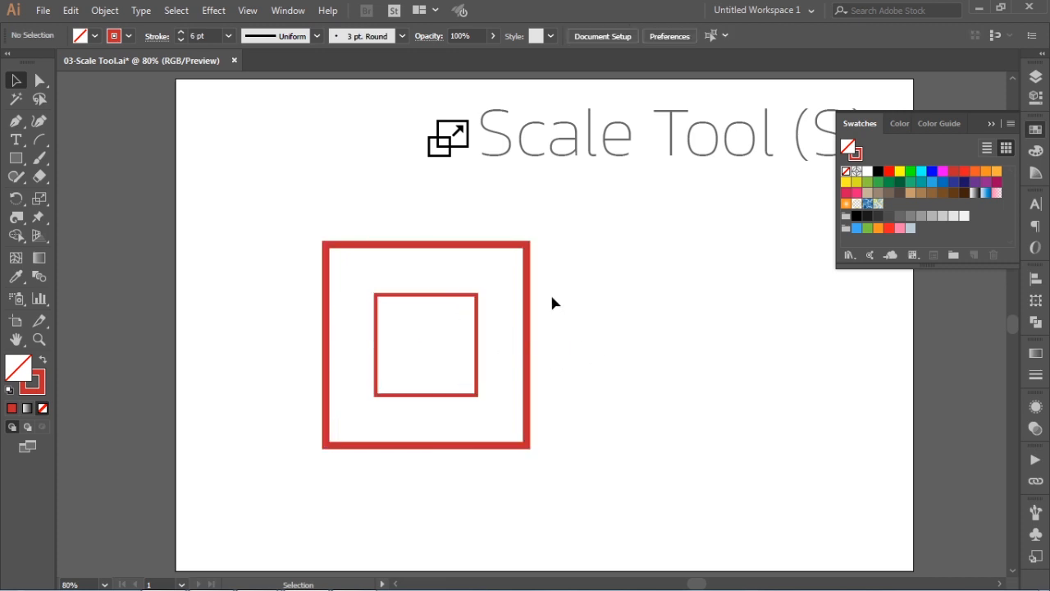
drag(545, 272, 512, 338)
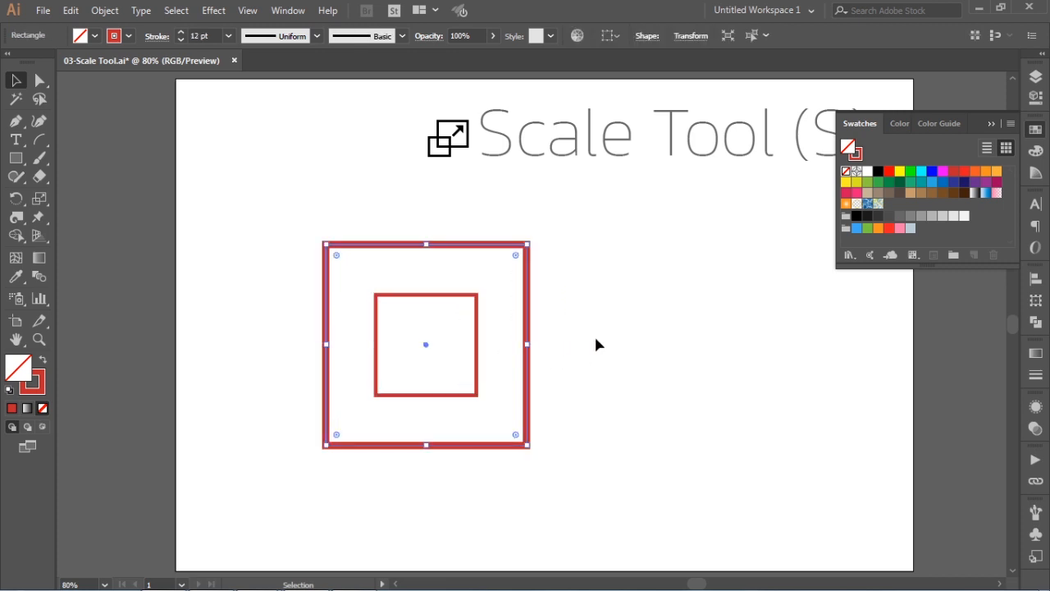
click(608, 363)
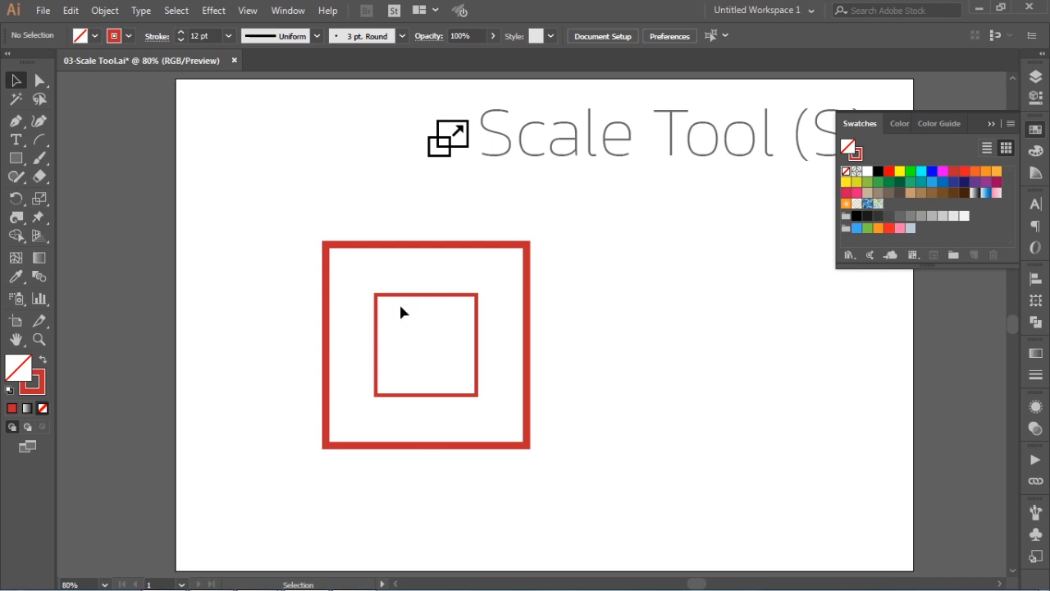
drag(355, 271, 391, 358)
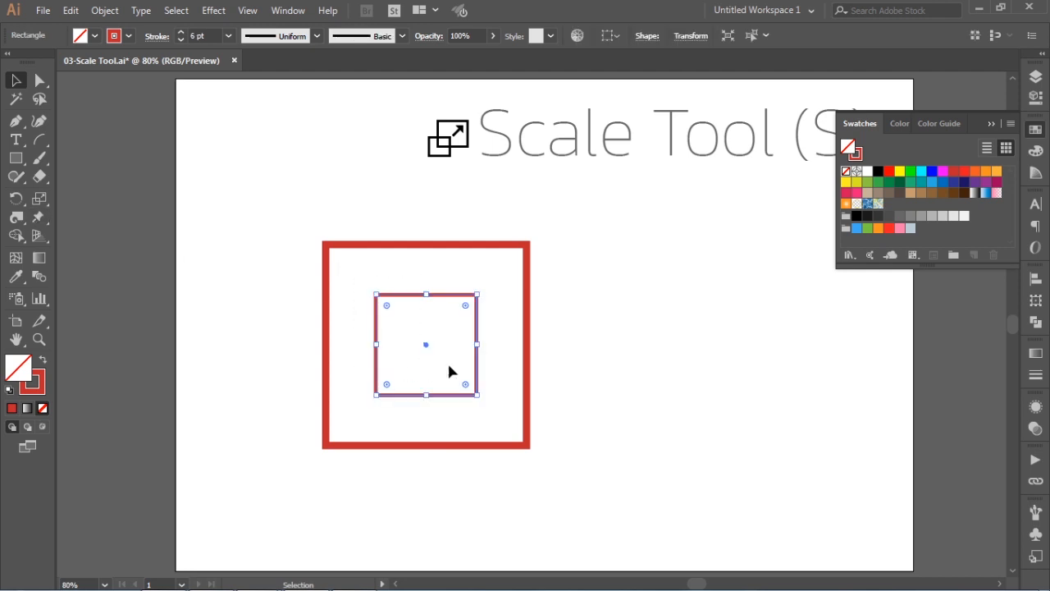
drag(552, 310, 516, 361)
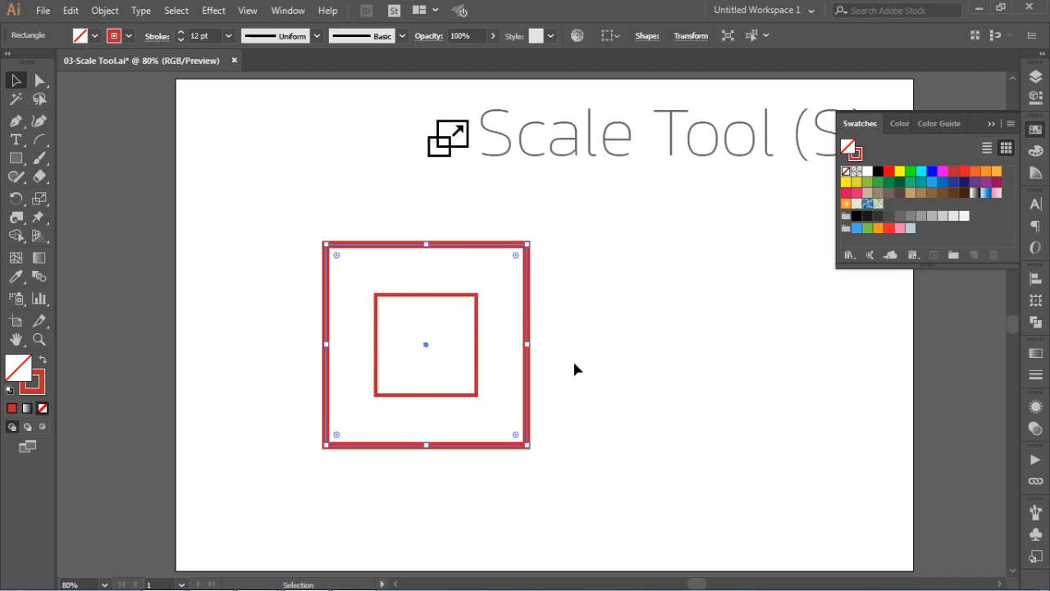
click(572, 359)
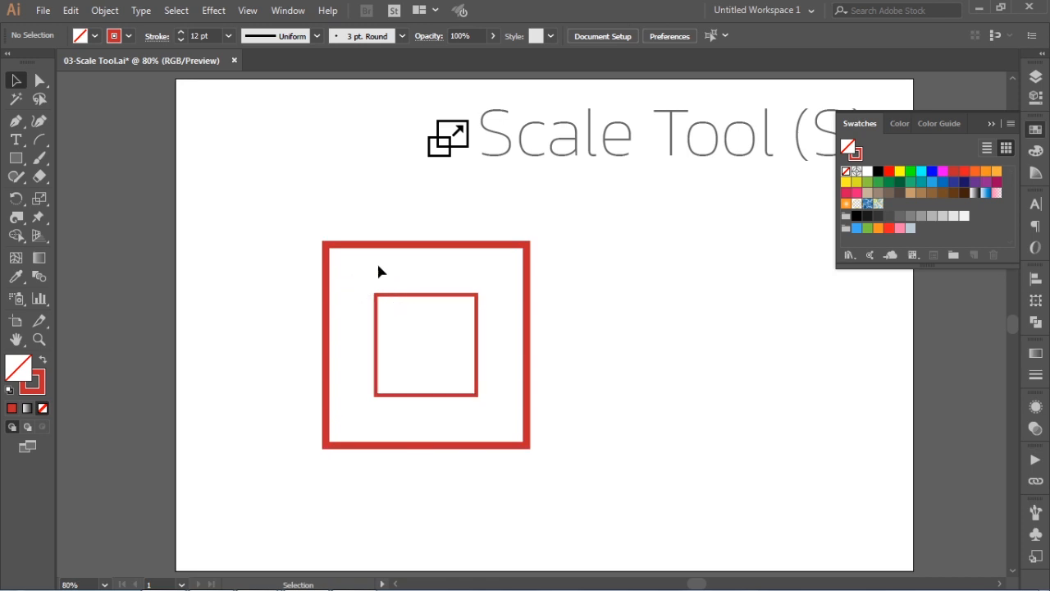
Create a copy of the inner square scaled uniformly to 150% with stroke and effect scaling turned off.
drag(361, 283, 421, 358)
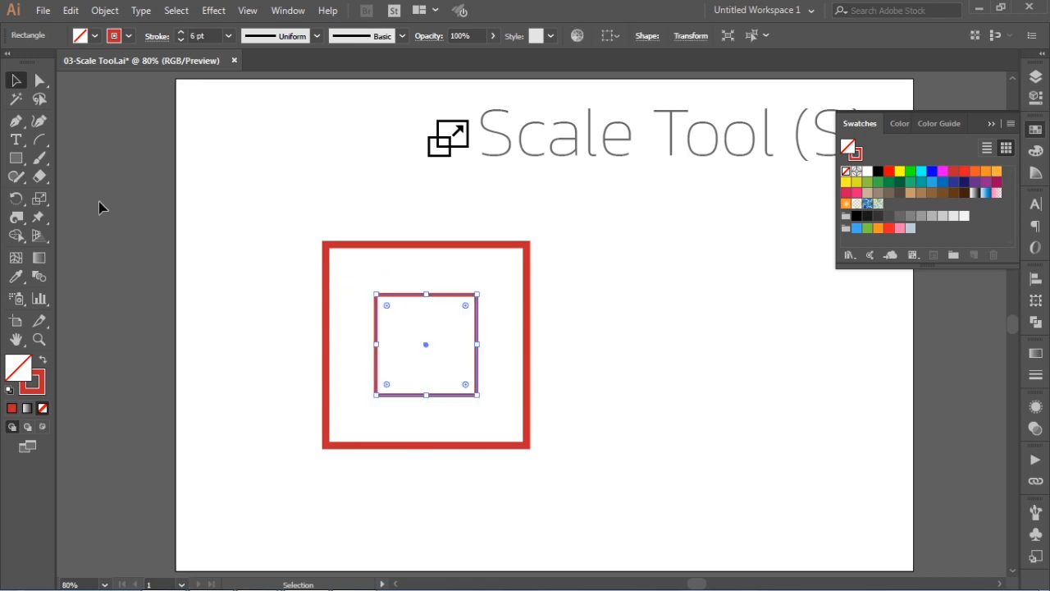
click(39, 199)
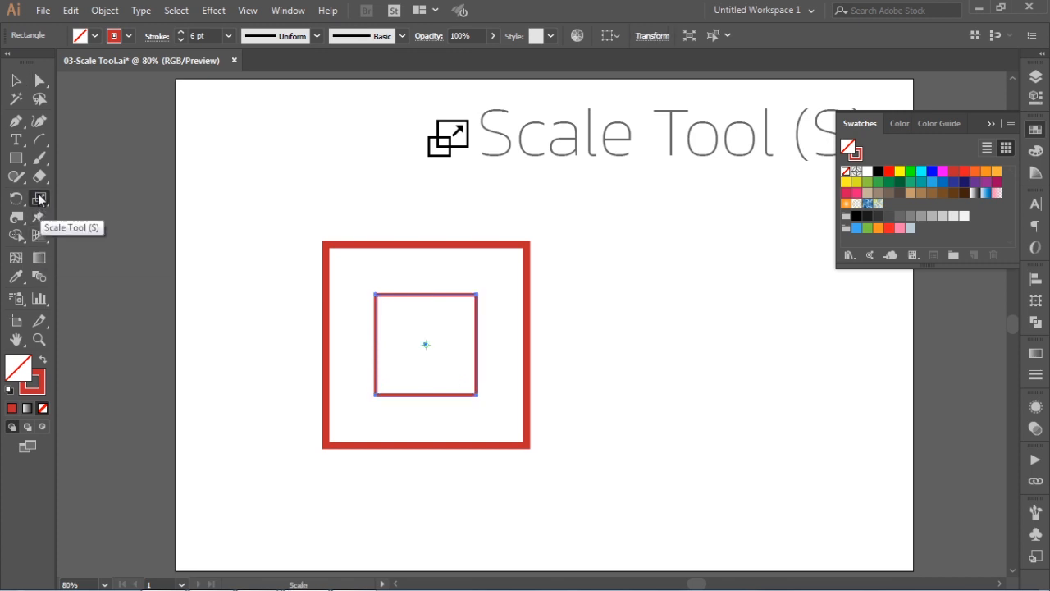
double_click(37, 205)
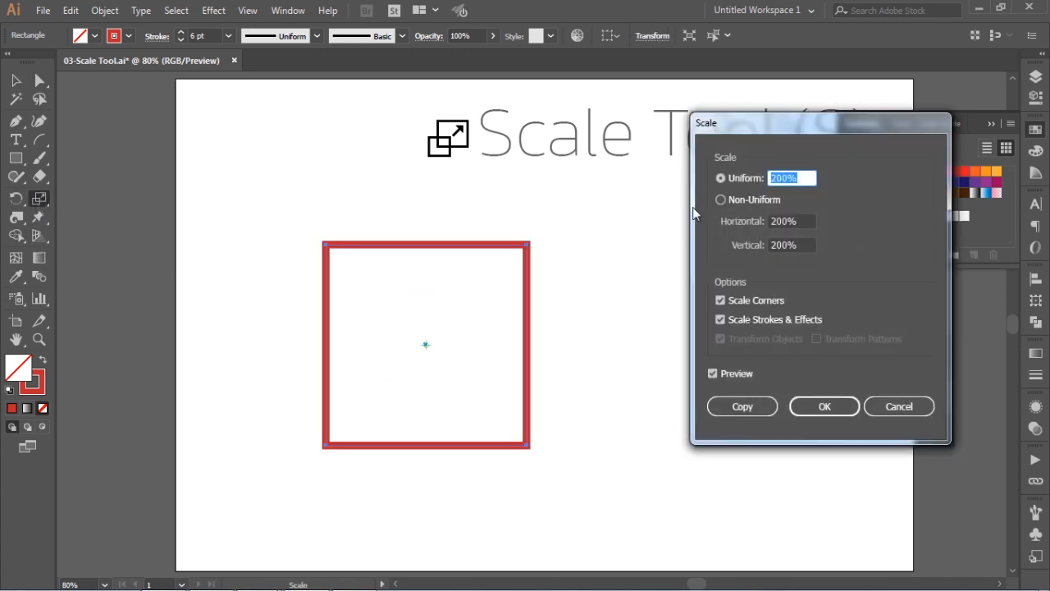
click(720, 319)
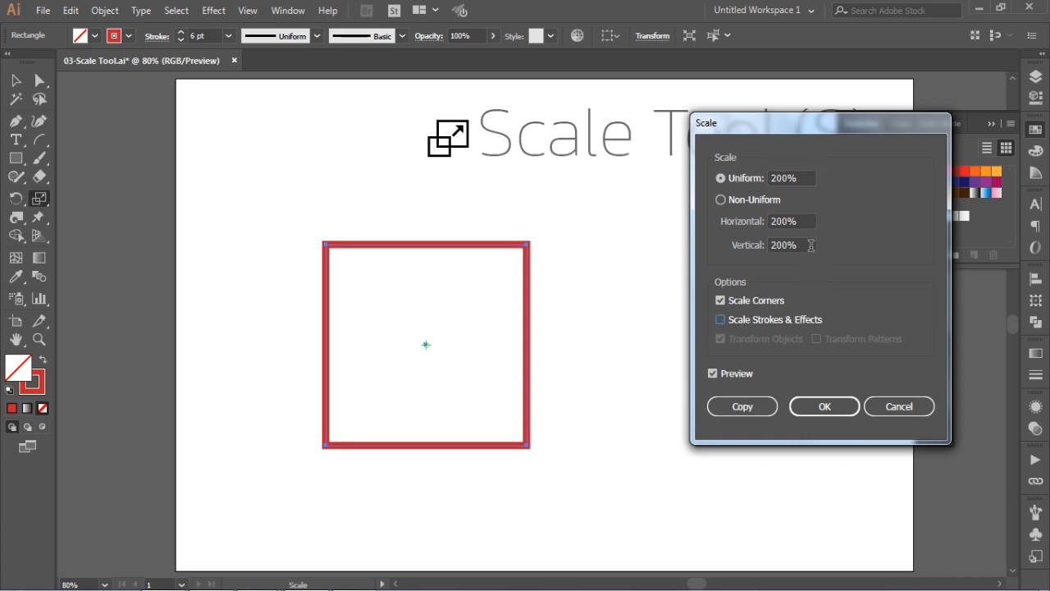
text(1)
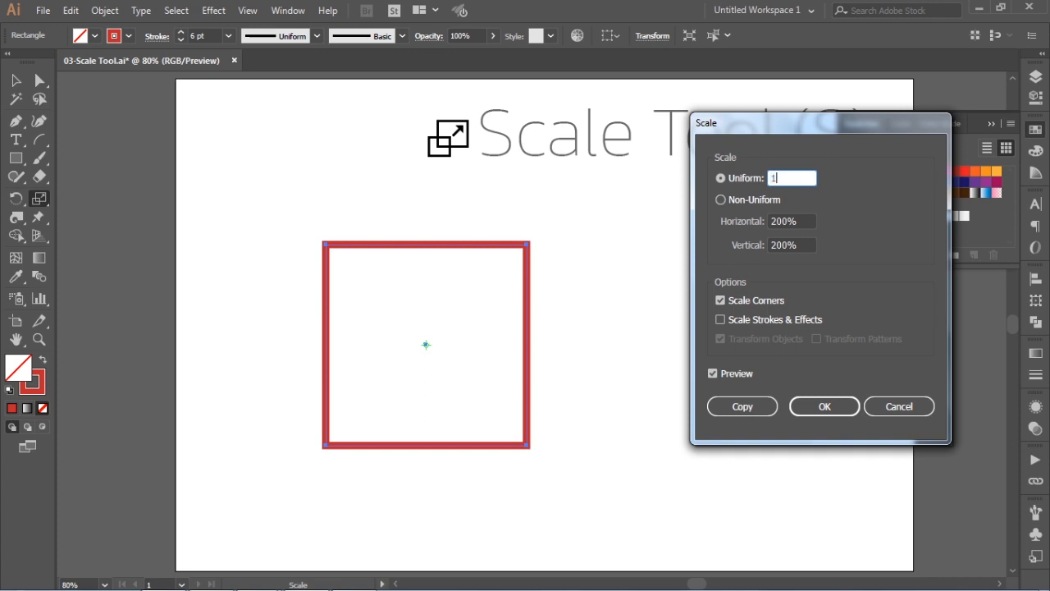
text(50)
click(721, 374)
click(722, 369)
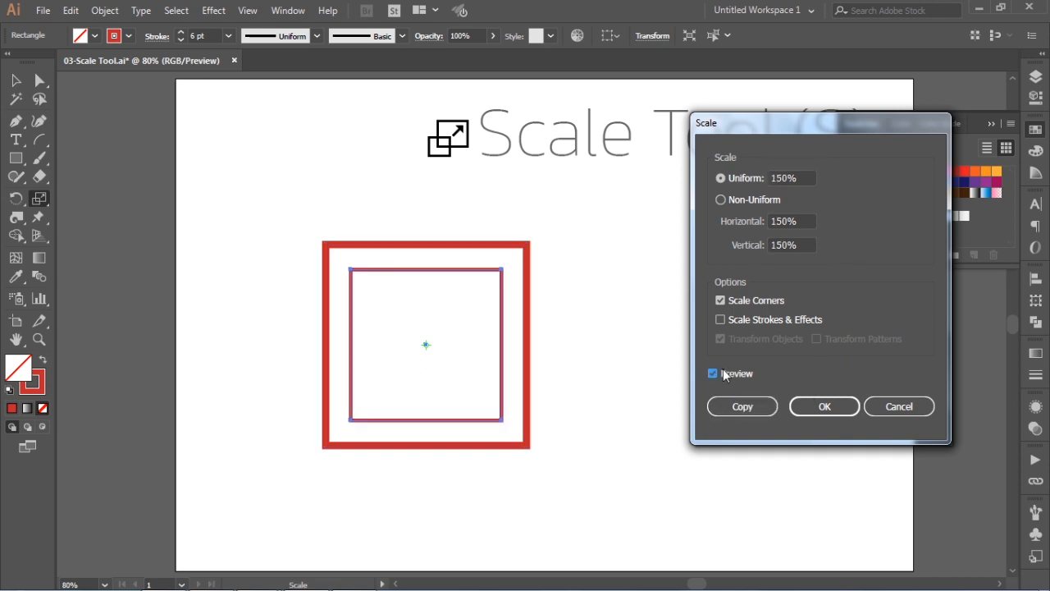
click(732, 406)
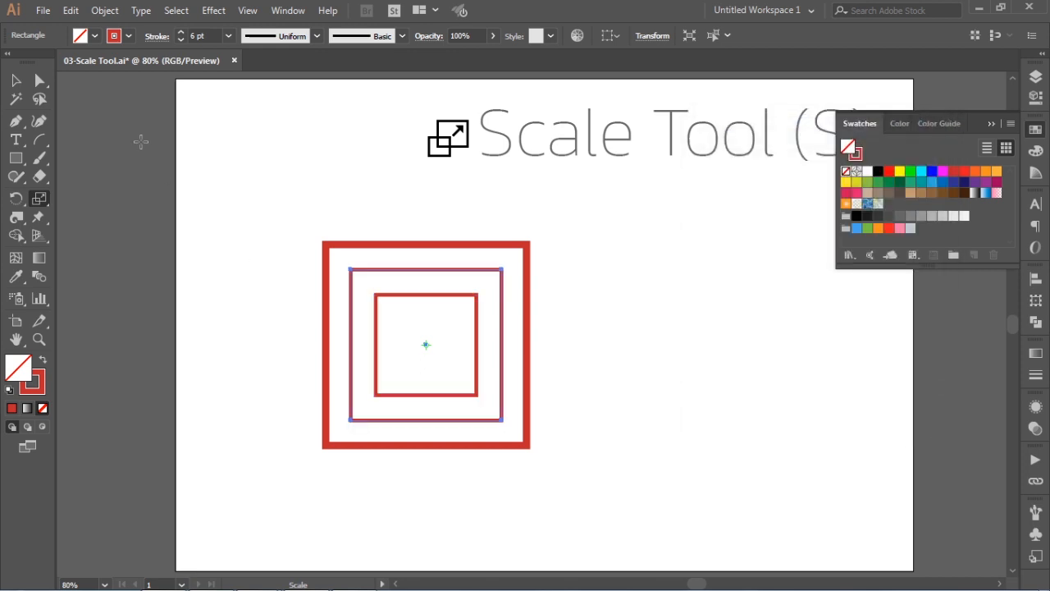
Compare the stroke weights of the middle and inner squares, and leave both deselected.
click(15, 80)
click(570, 331)
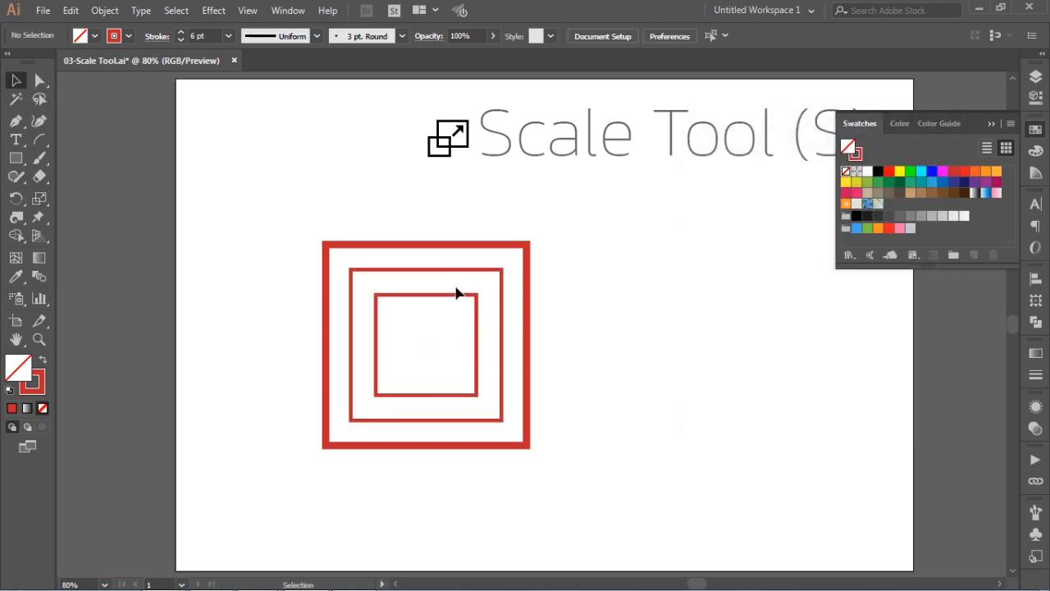
click(457, 277)
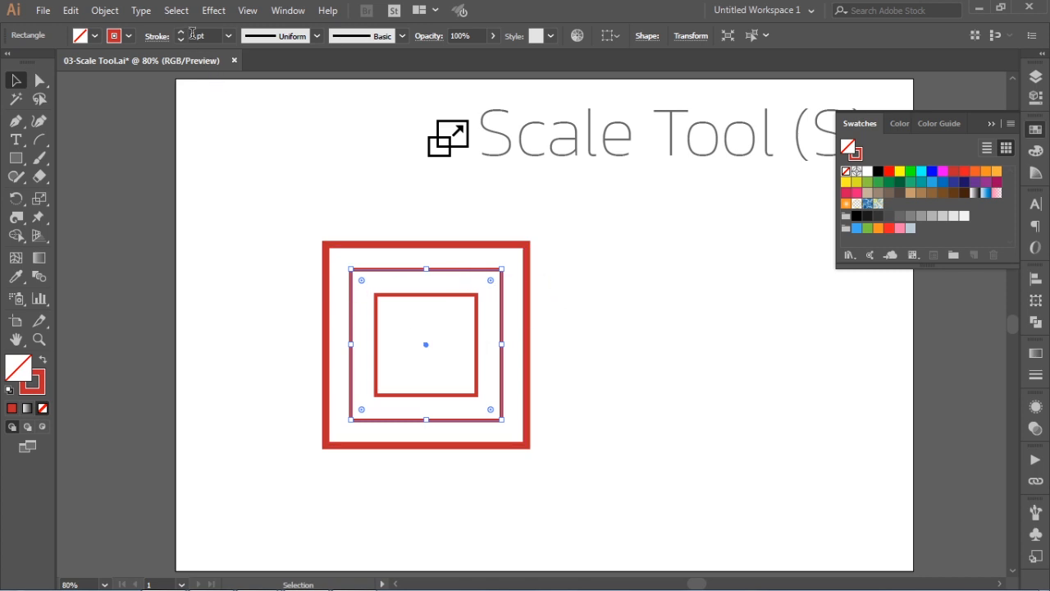
click(402, 294)
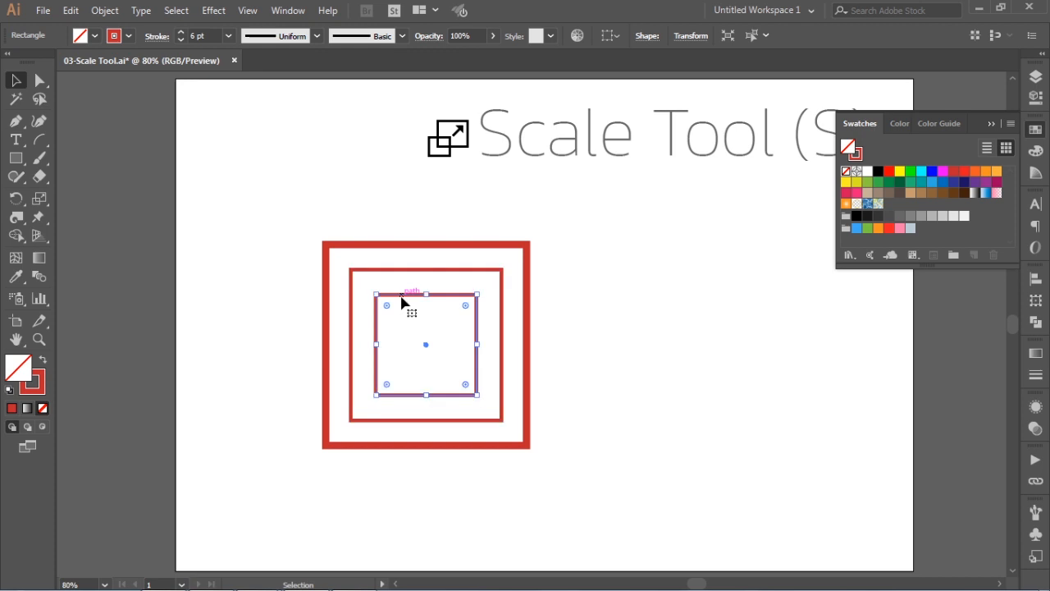
click(611, 334)
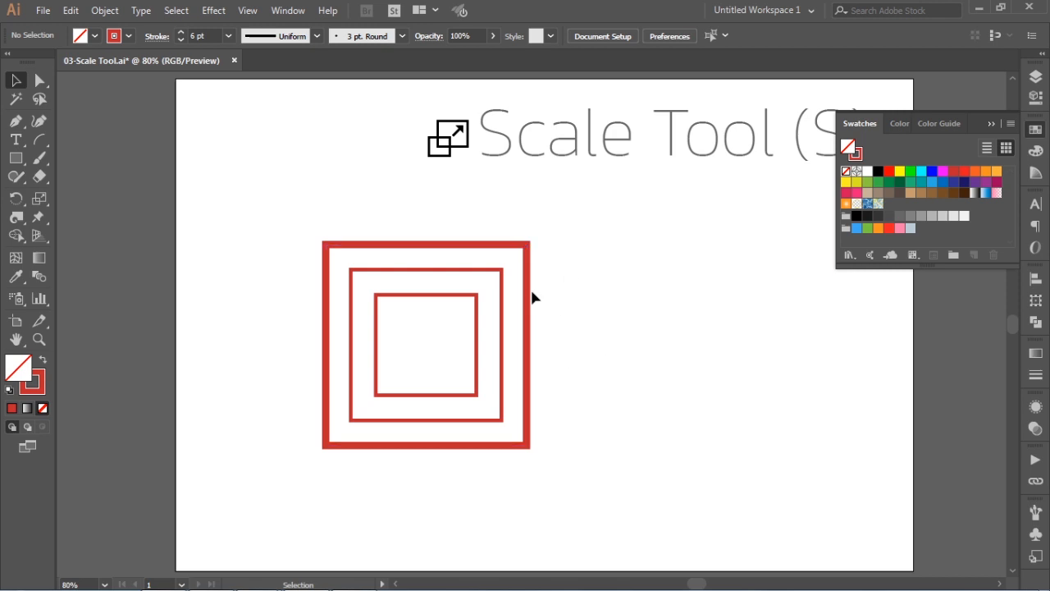
Delete the two outer squares and move the remaining square up and right, to just below the title.
drag(565, 275, 493, 295)
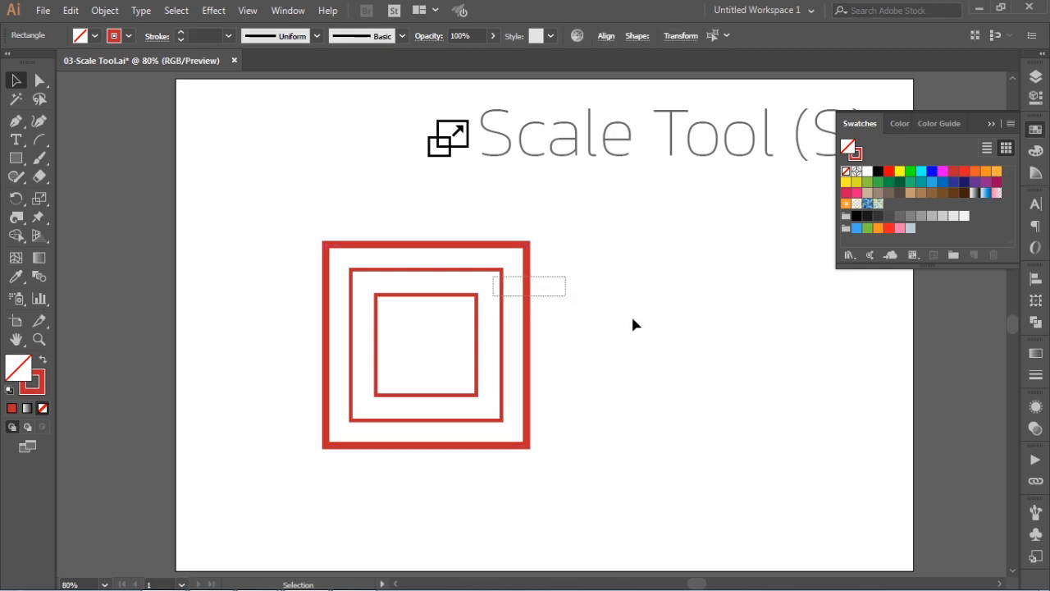
key(Delete)
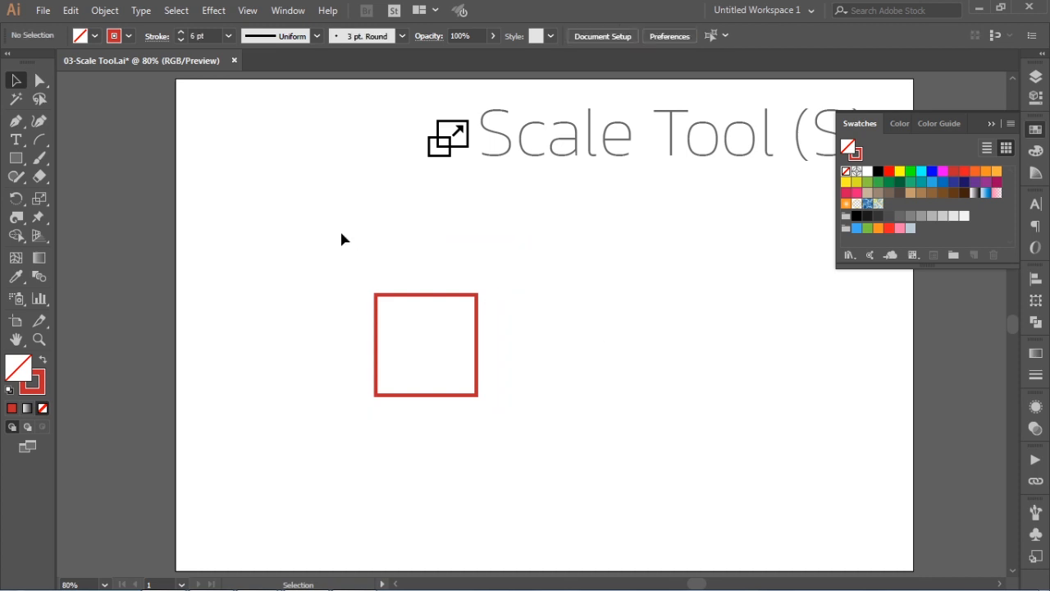
drag(356, 254, 534, 248)
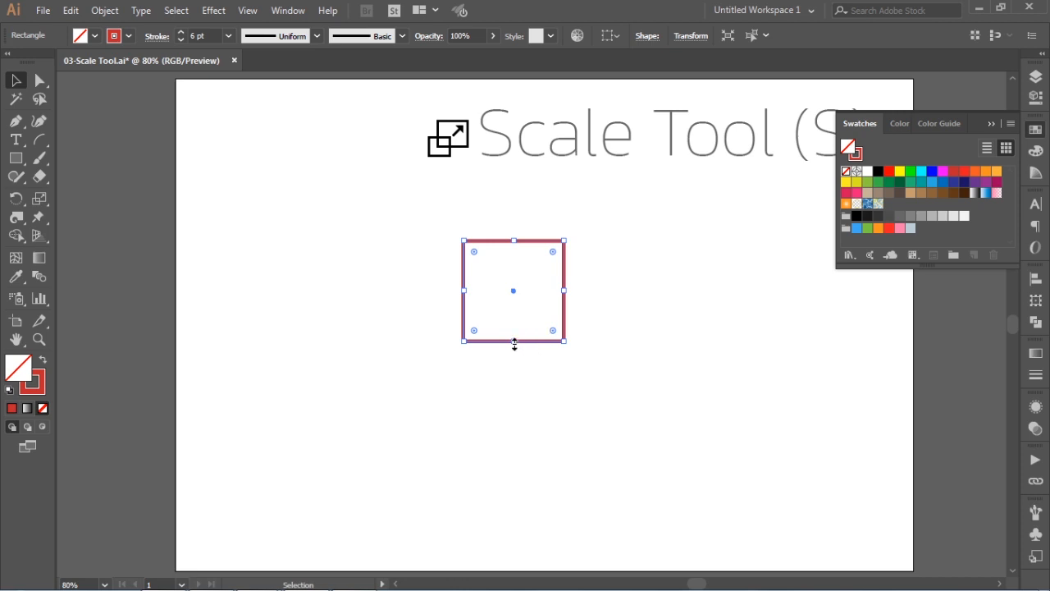
Stretch the square downward into a tall rectangle, and make a shorter, wider copy centred on it to form a cross.
drag(513, 341, 515, 388)
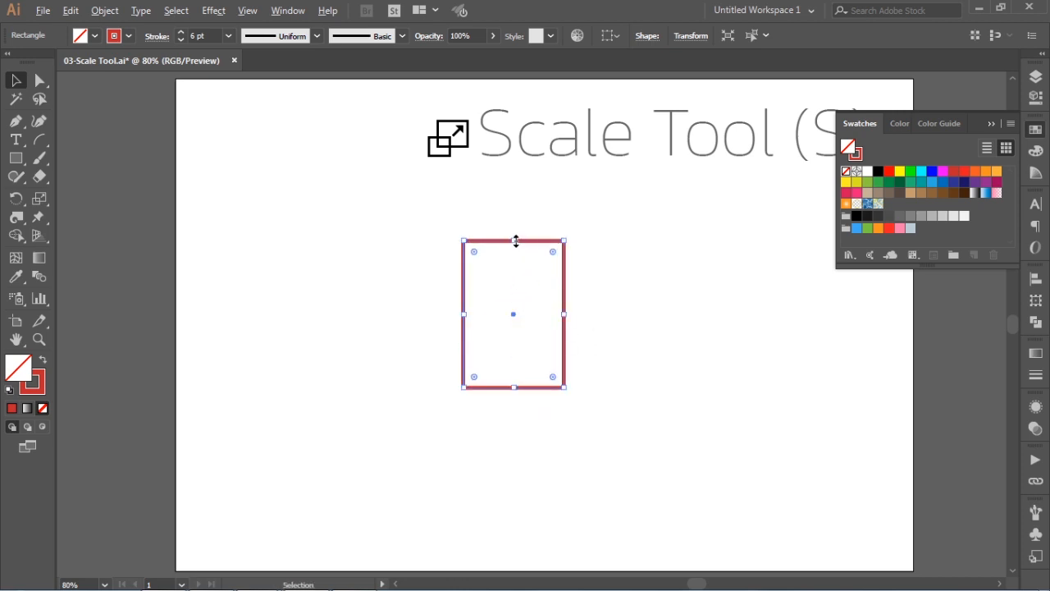
drag(515, 240, 513, 277)
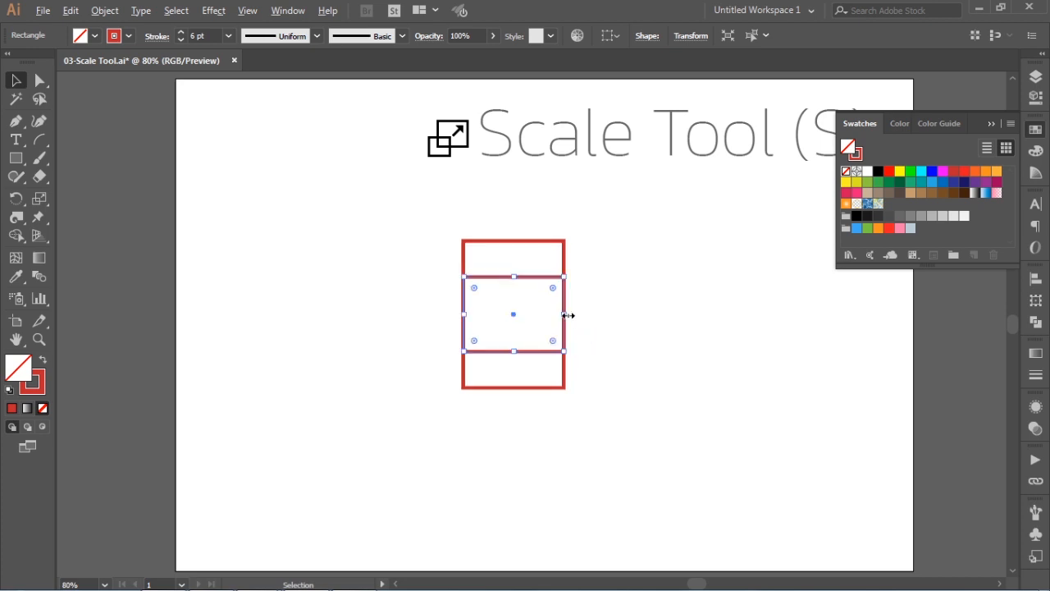
drag(567, 315, 635, 316)
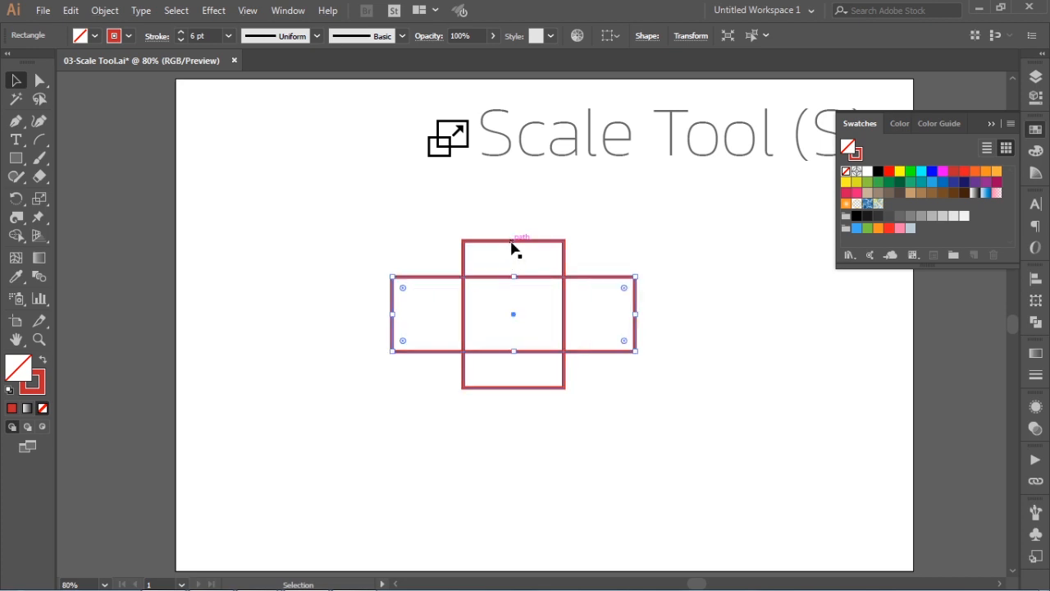
Chamfer all four corners of the tall rectangle with a corner size of about 58 px.
click(511, 242)
key(a)
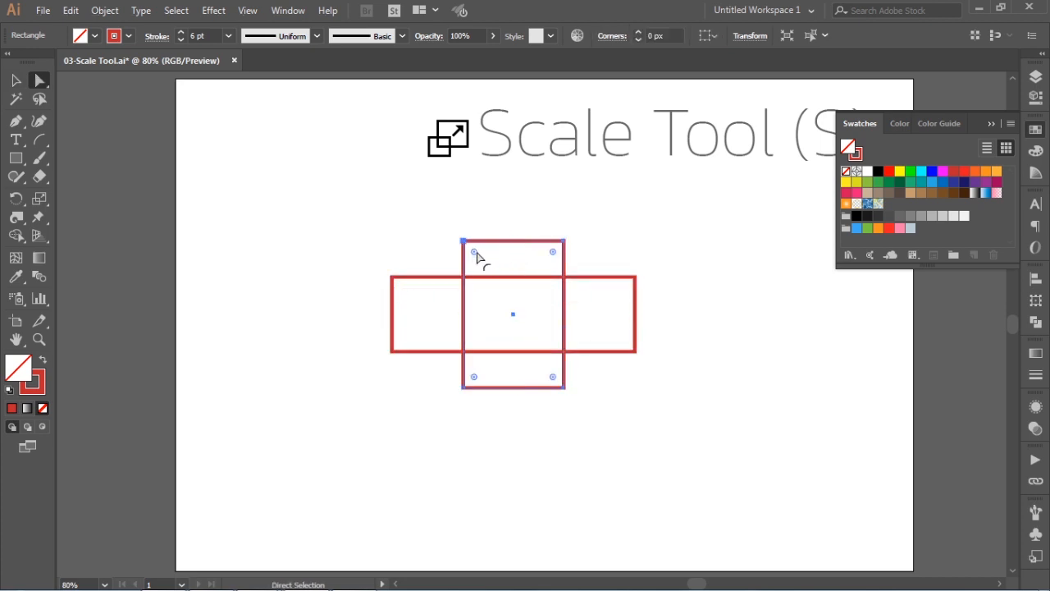
drag(475, 253, 505, 284)
key(Up)
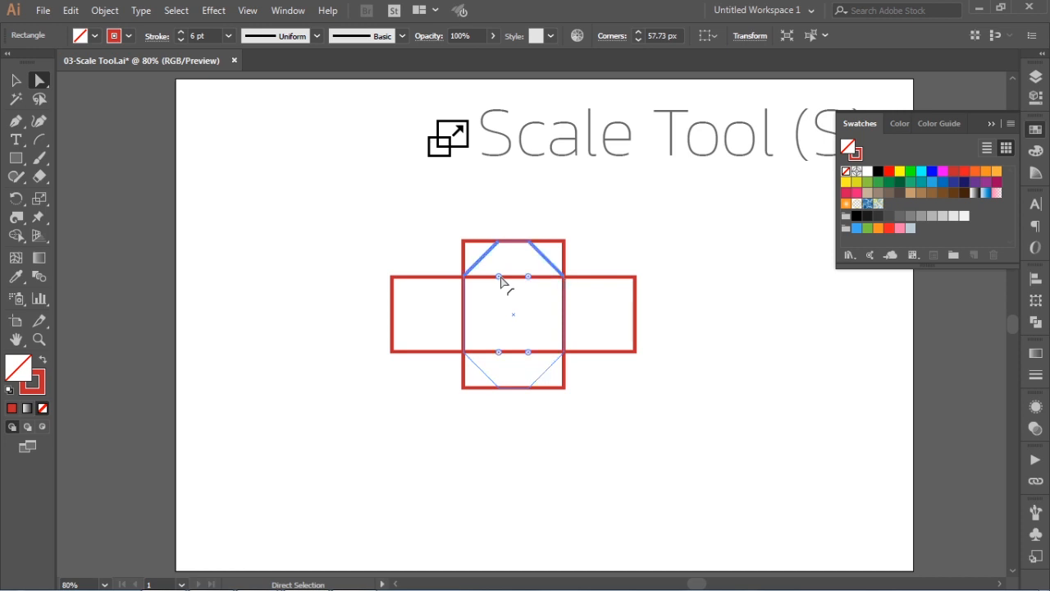
click(16, 80)
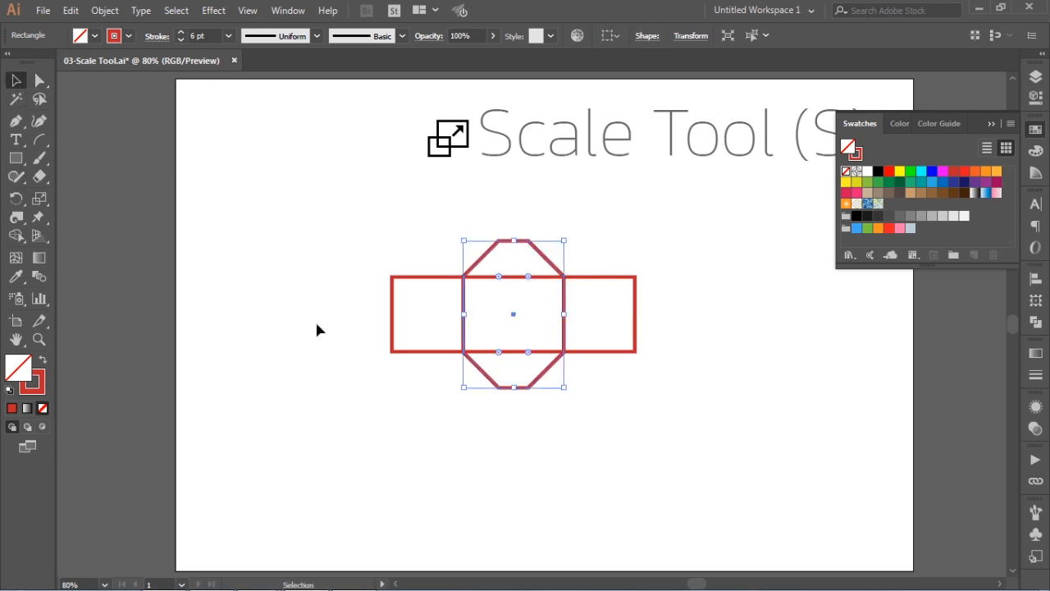
Unite the chamfered rectangle and the wide rectangle into a single outline with Pathfinder, and deselect it.
click(315, 319)
drag(684, 279, 447, 356)
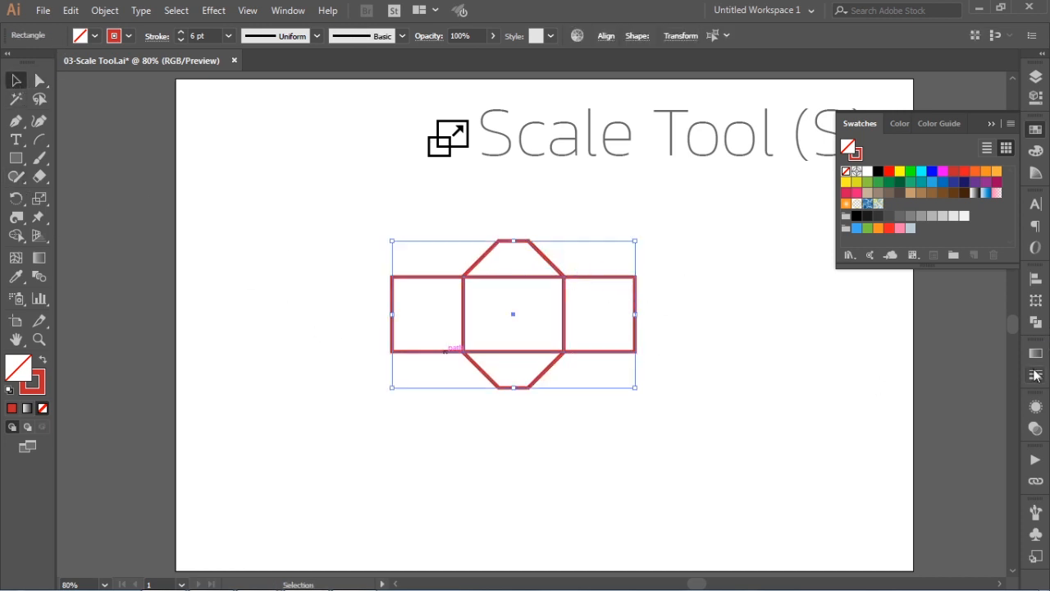
click(1035, 322)
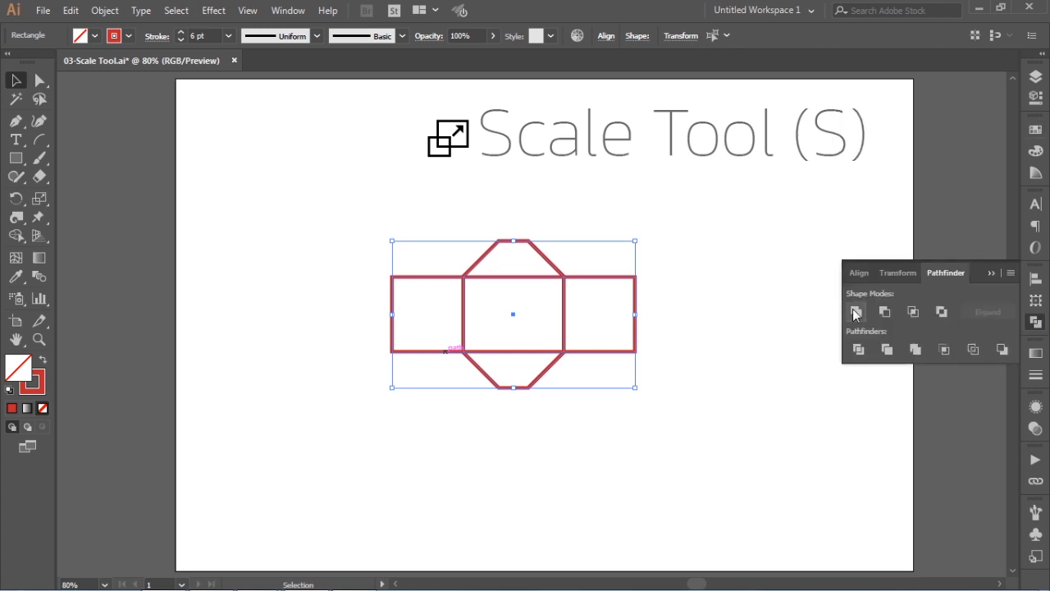
click(855, 311)
click(642, 348)
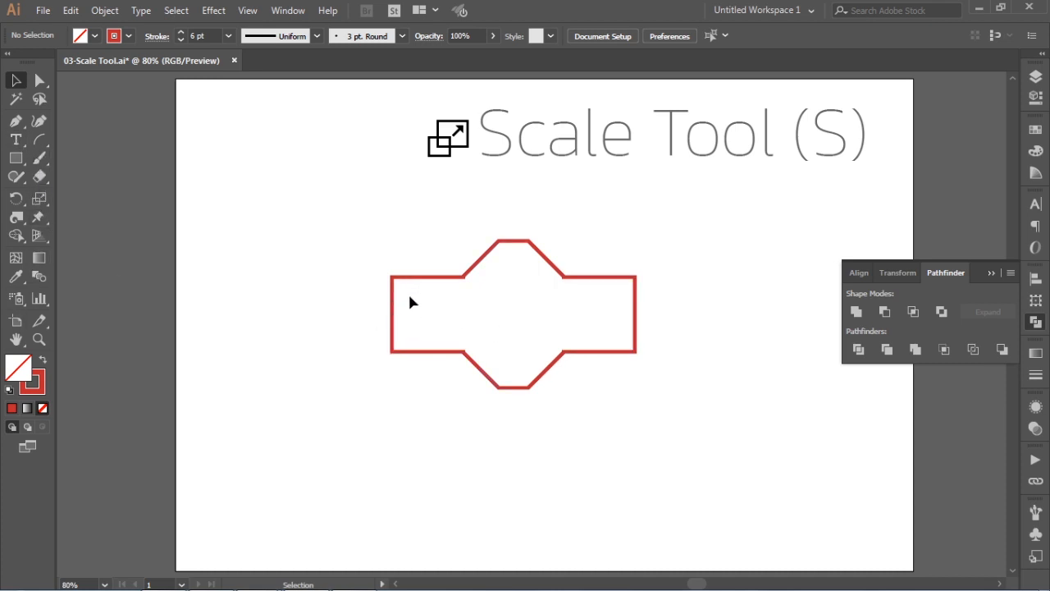
Add the point text "THAILERD DESIGN" and place it inside the left part of the united frame.
click(16, 139)
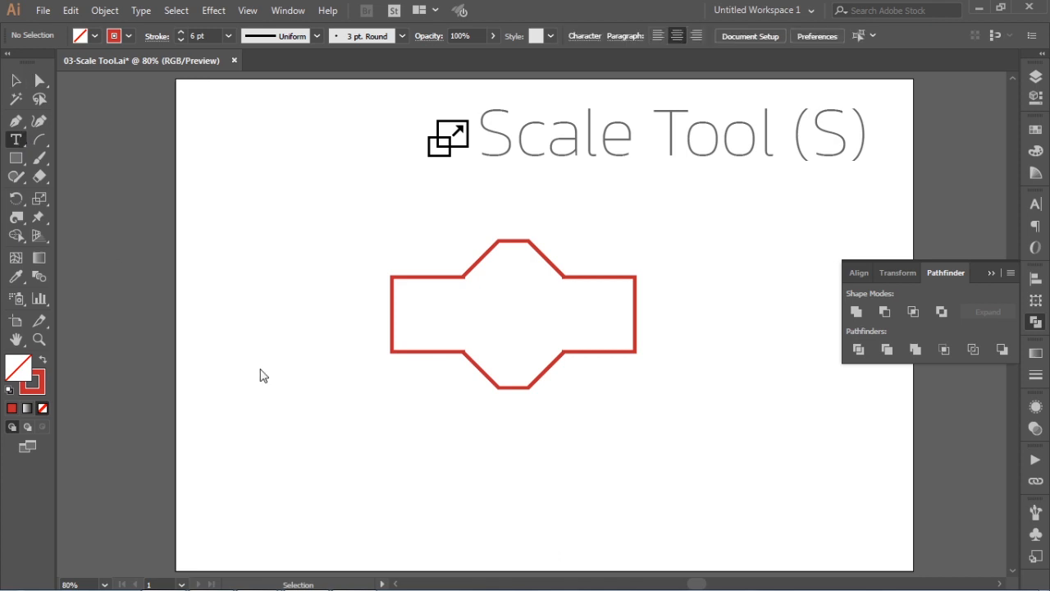
click(427, 444)
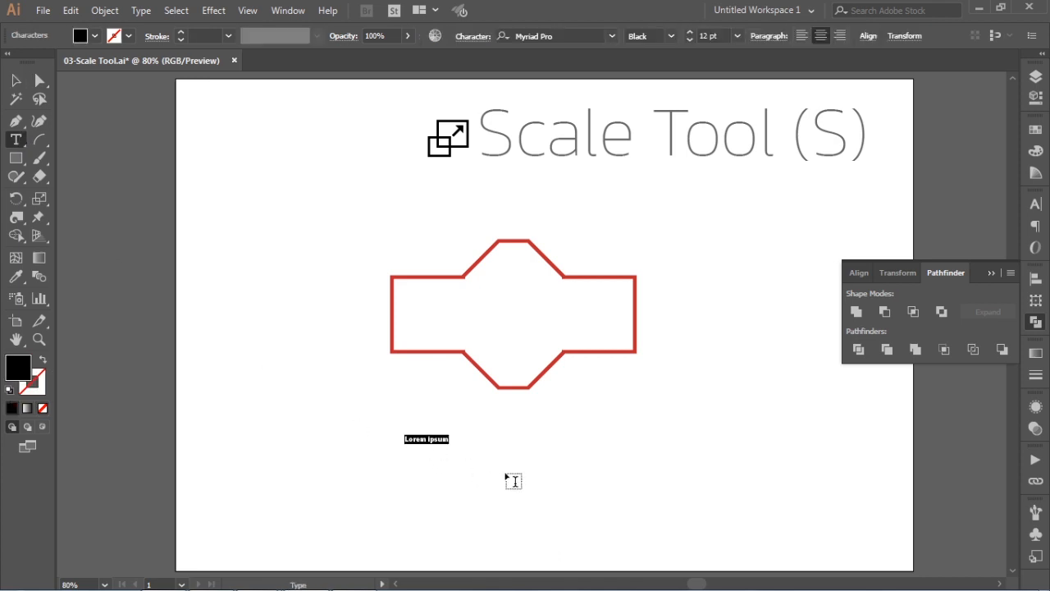
text(THAILERD DESIGN)
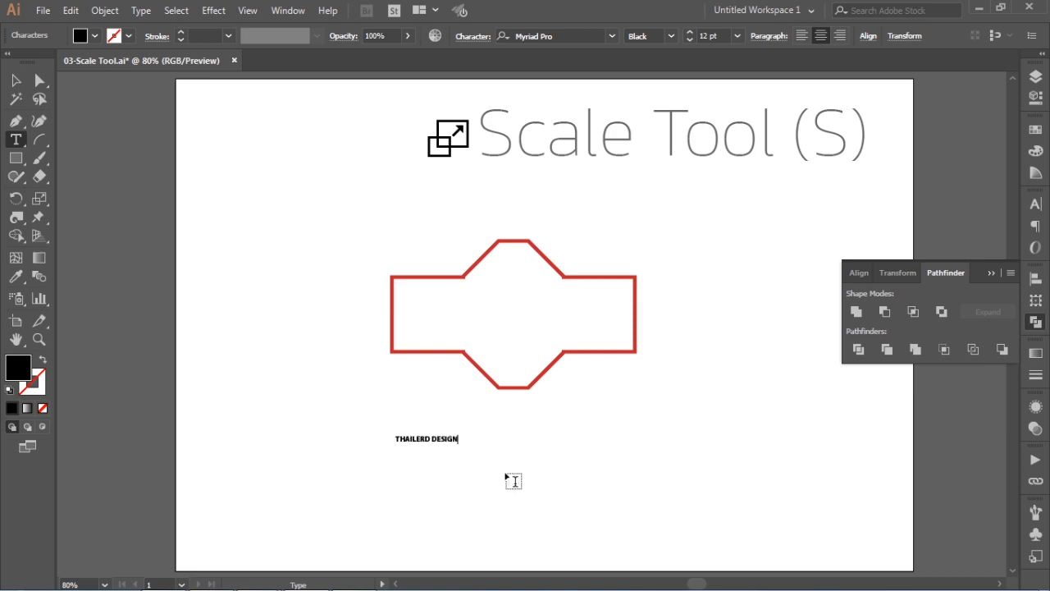
click(16, 80)
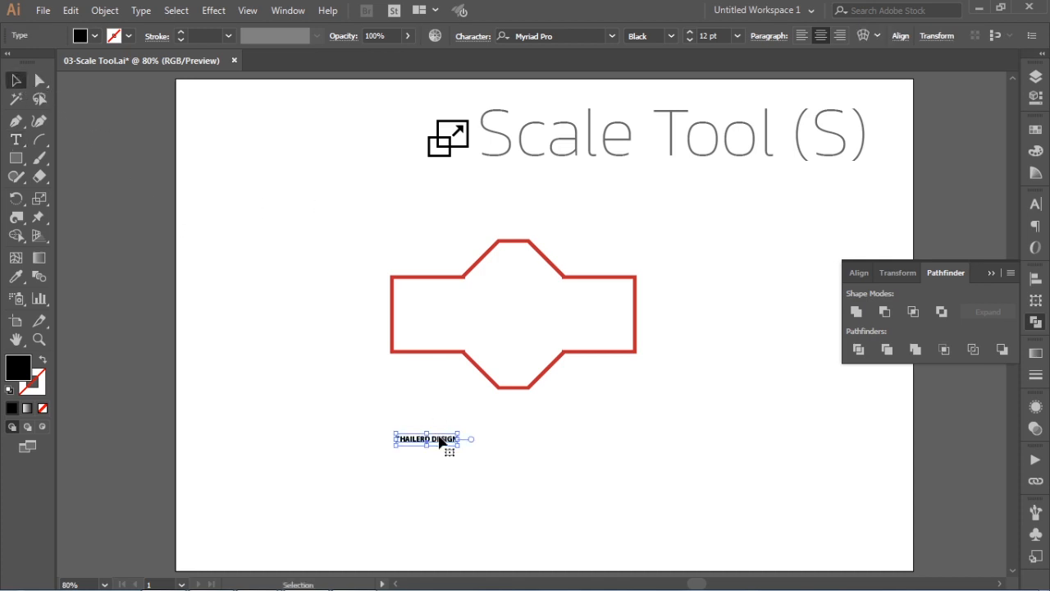
drag(446, 438, 455, 319)
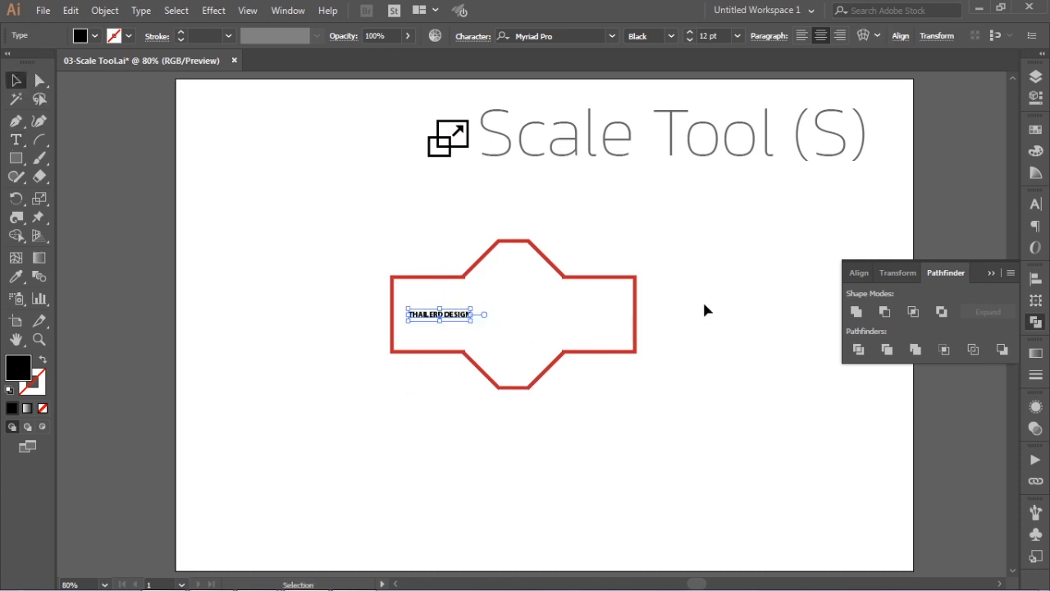
Enlarge the text proportionally to about 43 pt so that it nearly fills the frame's width.
drag(703, 307, 433, 385)
click(857, 273)
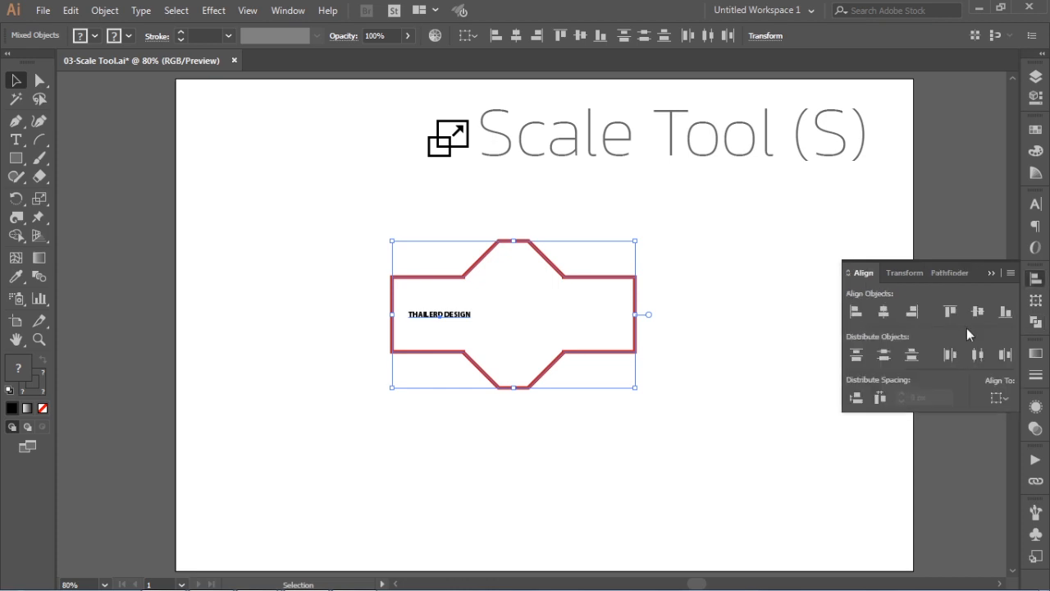
click(697, 353)
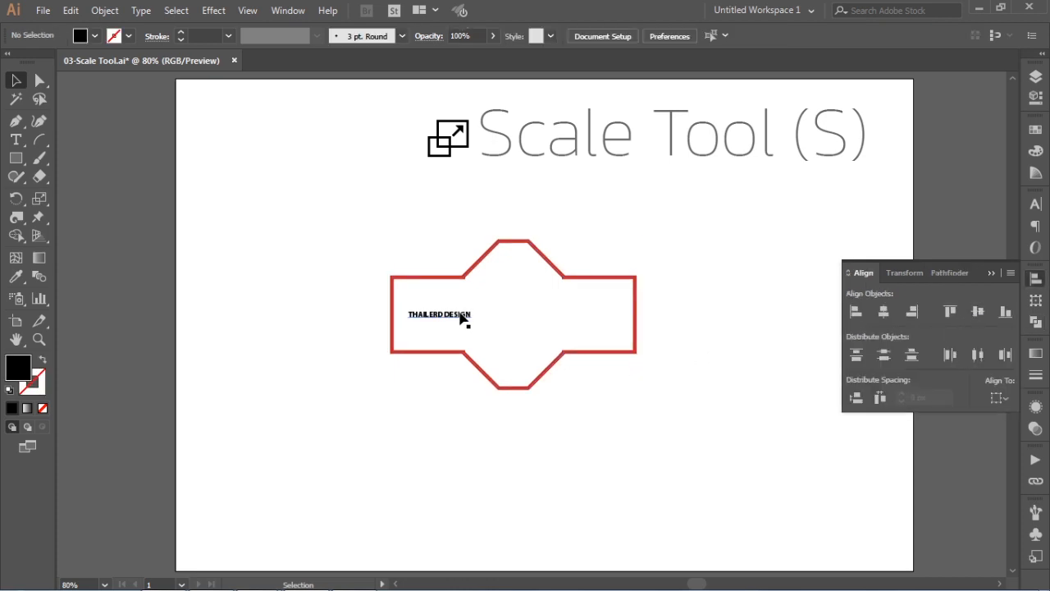
click(469, 319)
drag(476, 321, 621, 393)
mouse_move(407, 314)
mouse_down()
mouse_move(401, 300)
mouse_move(402, 310)
mouse_up()
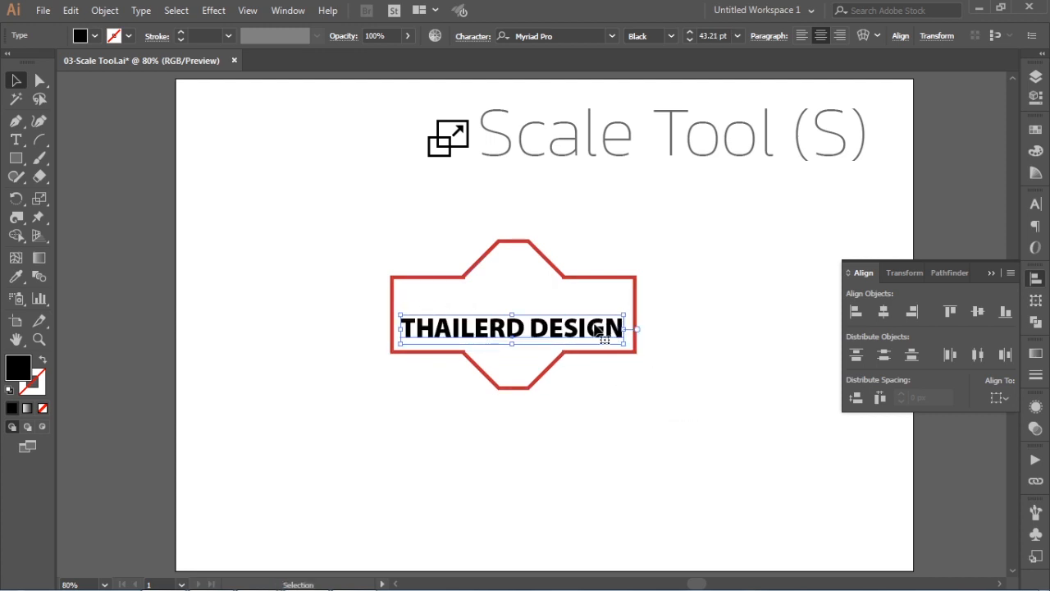
Align the text and the frame to each other on their vertical centres, and deselect both.
drag(693, 281, 517, 397)
click(977, 313)
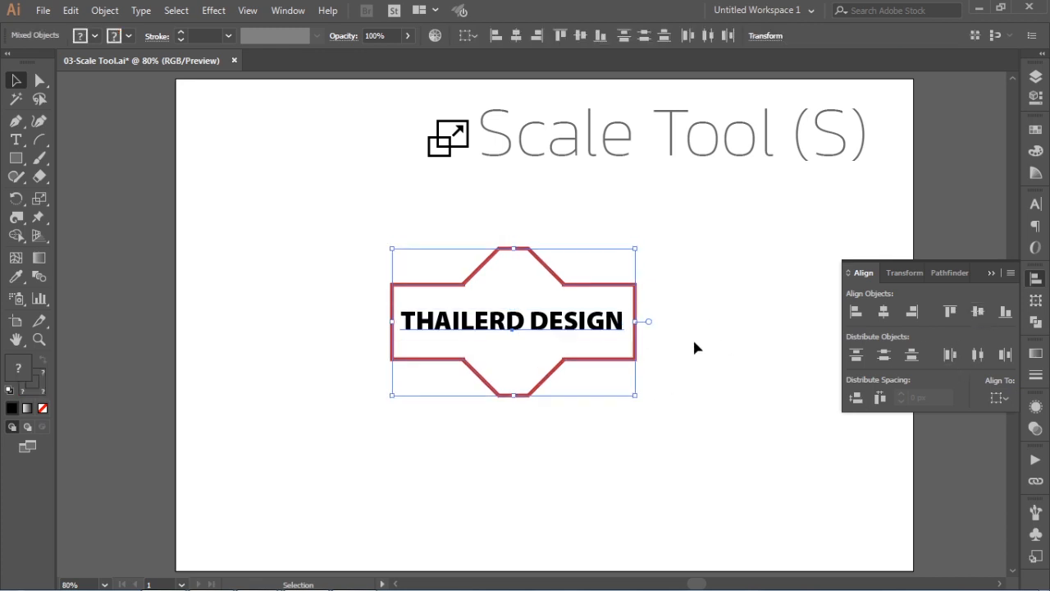
click(663, 333)
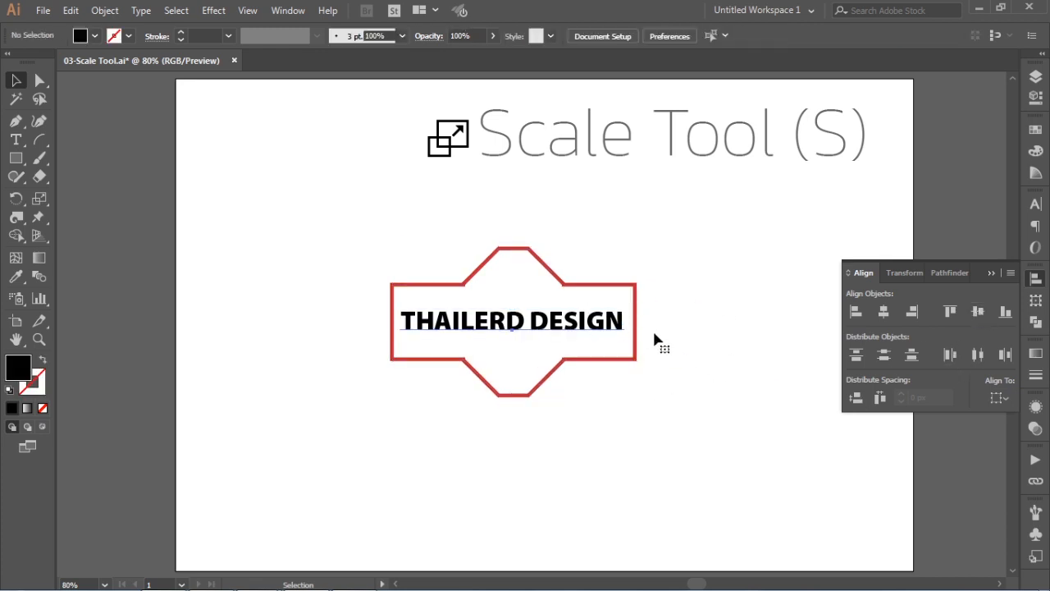
Enlarge the text about its centre to about 80 pt so that it extends past both sides of the frame.
click(623, 317)
drag(629, 302, 720, 259)
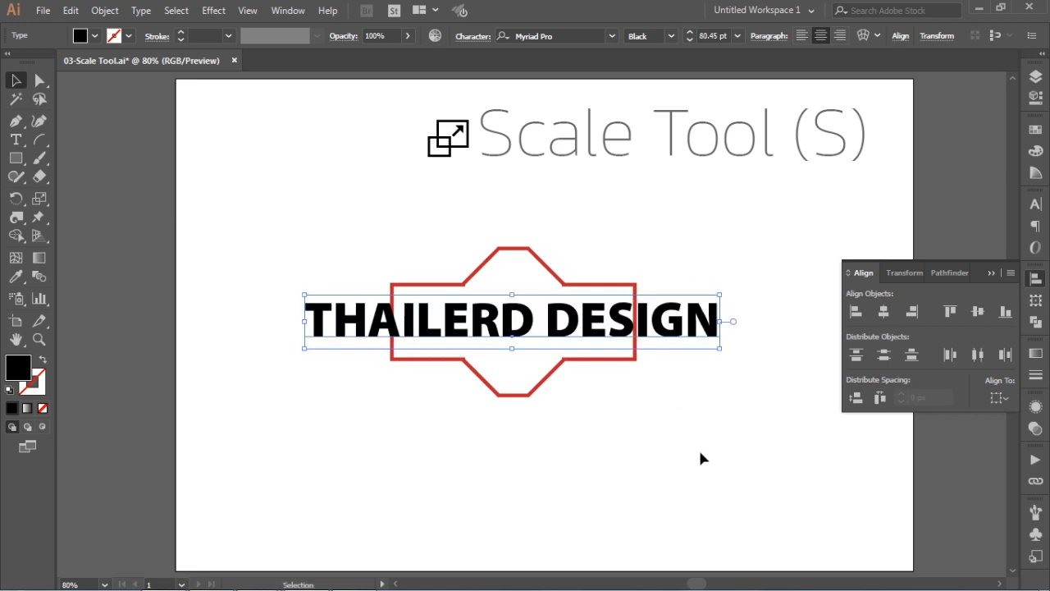
click(388, 465)
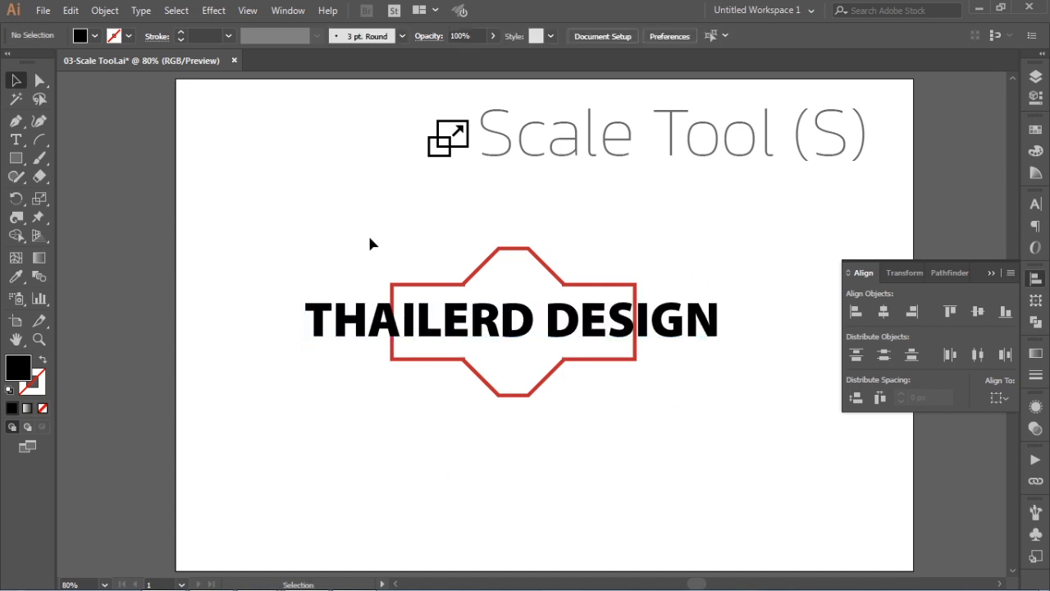
drag(364, 222, 449, 451)
click(679, 234)
drag(679, 233, 613, 437)
drag(717, 421, 721, 475)
click(721, 474)
click(636, 363)
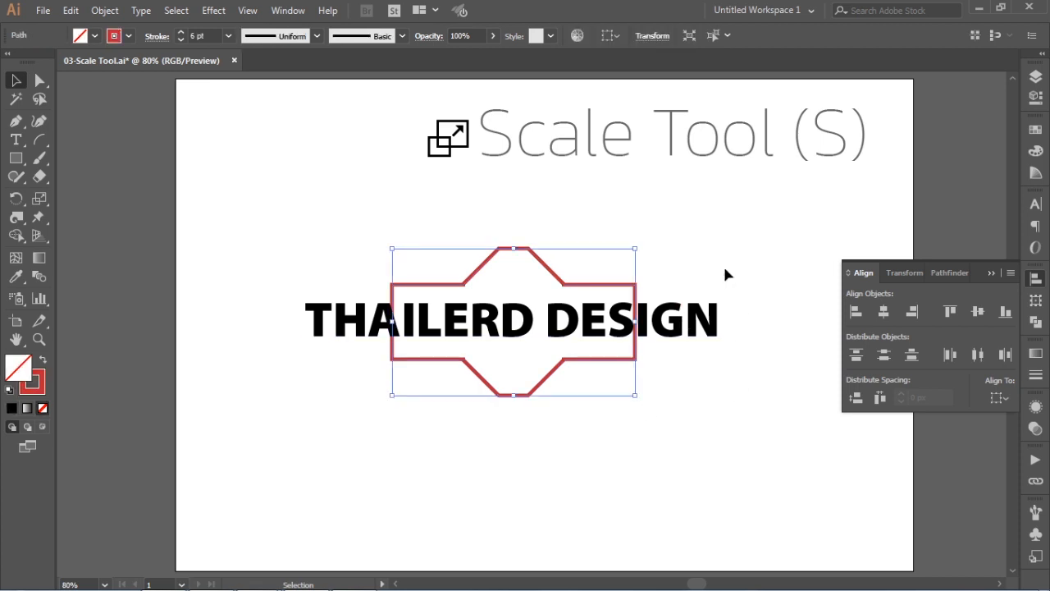
click(755, 422)
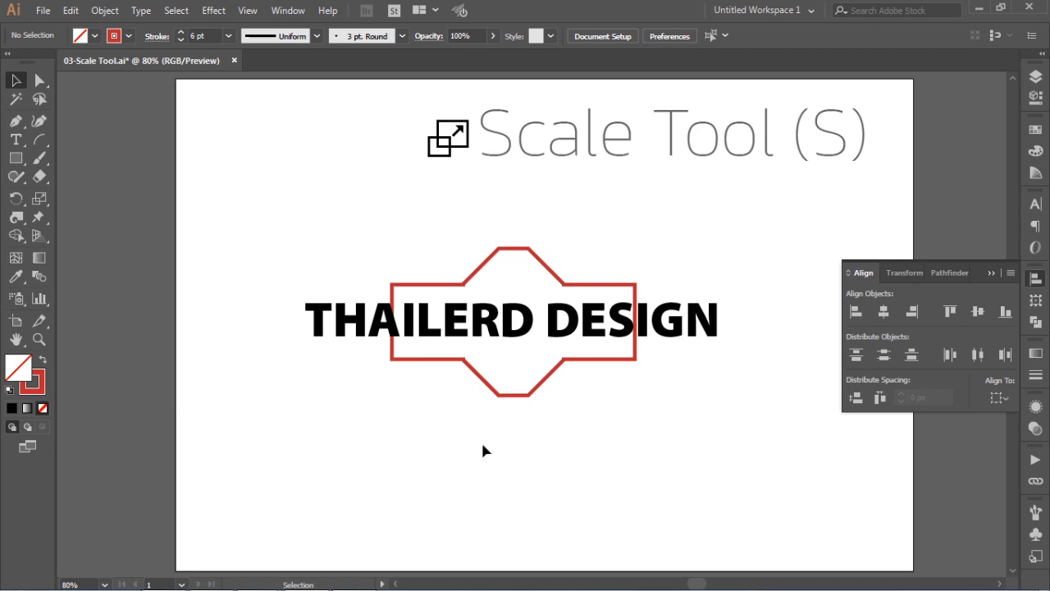
Try to stretch the whole frame horizontally about its centre until it encloses the text, and undo the stretch.
drag(482, 450, 546, 386)
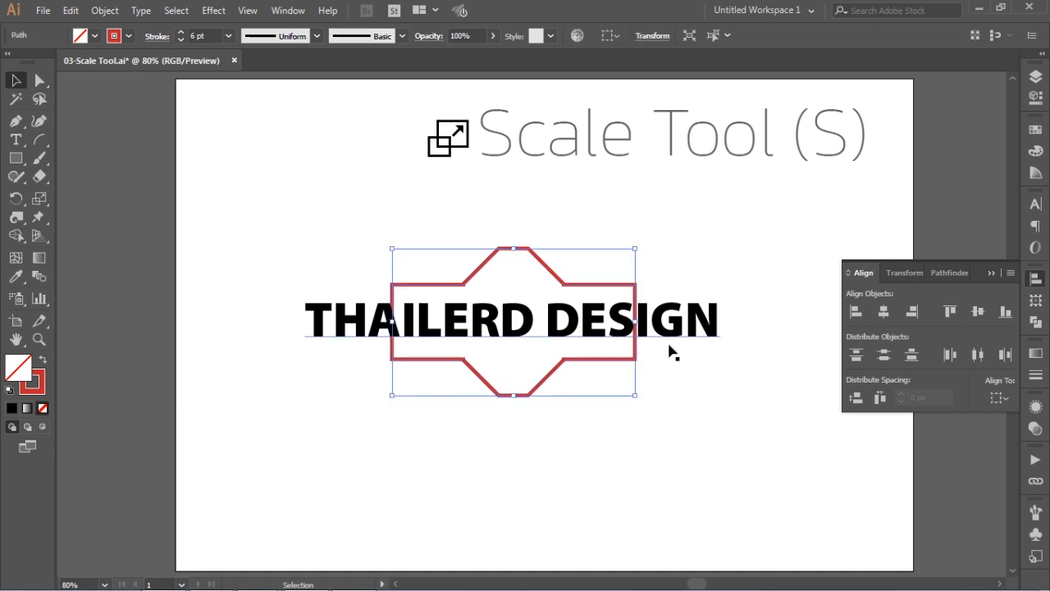
drag(635, 321, 742, 320)
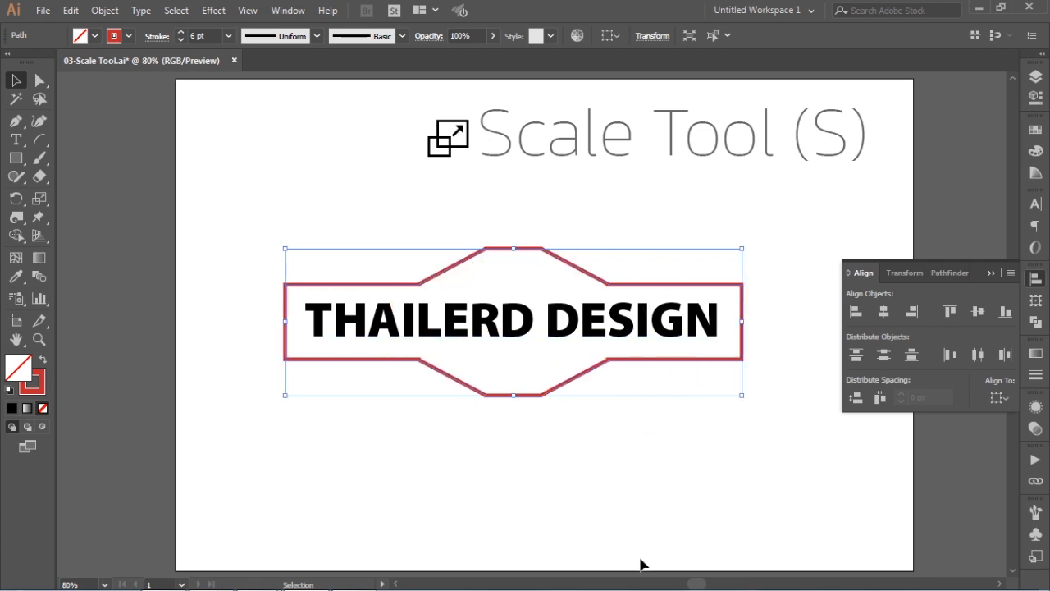
key(ctrl+z)
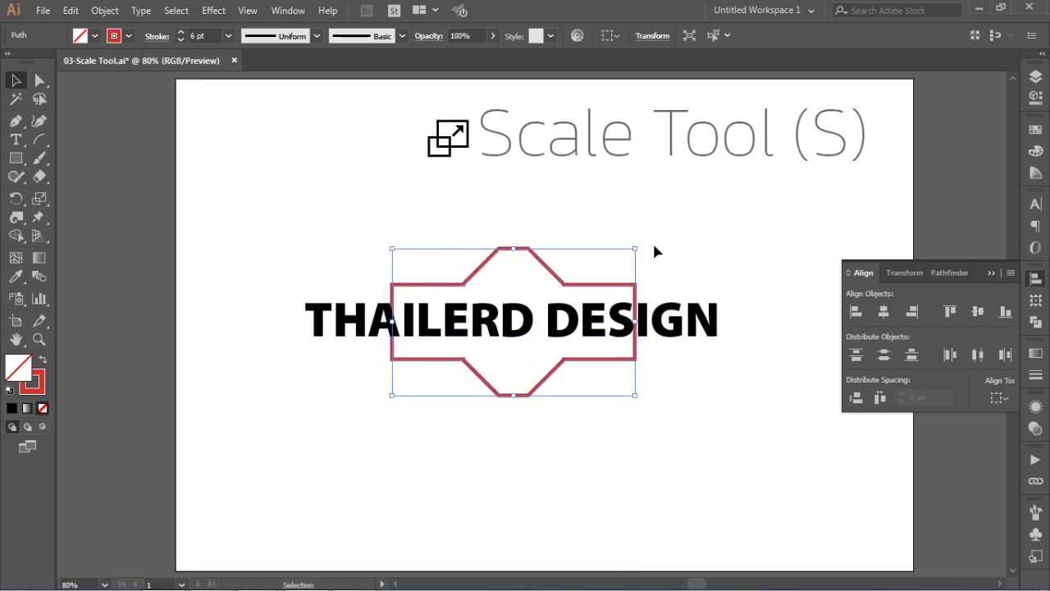
click(459, 449)
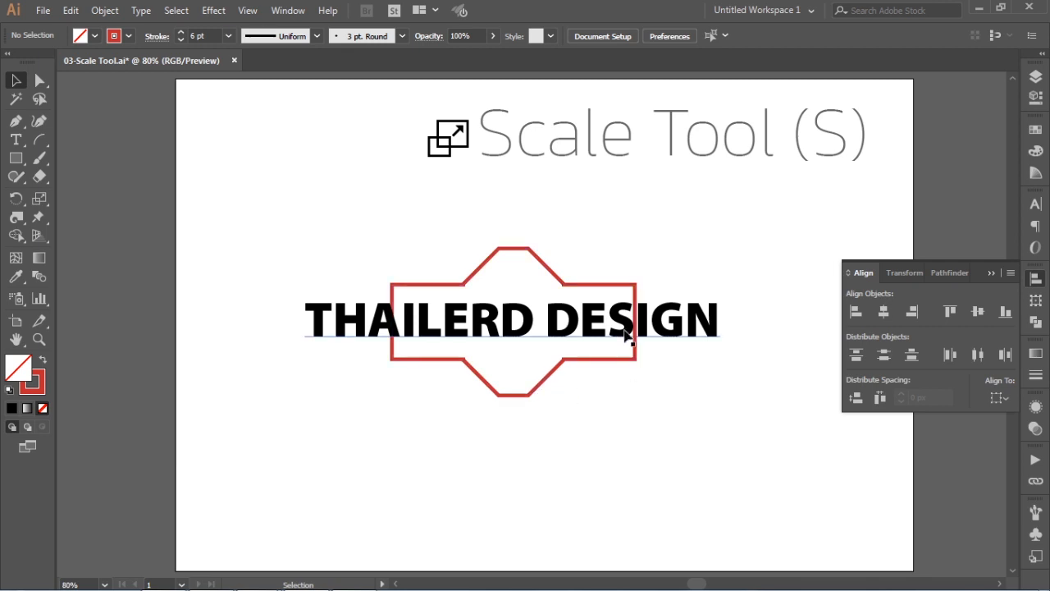
click(667, 338)
click(423, 451)
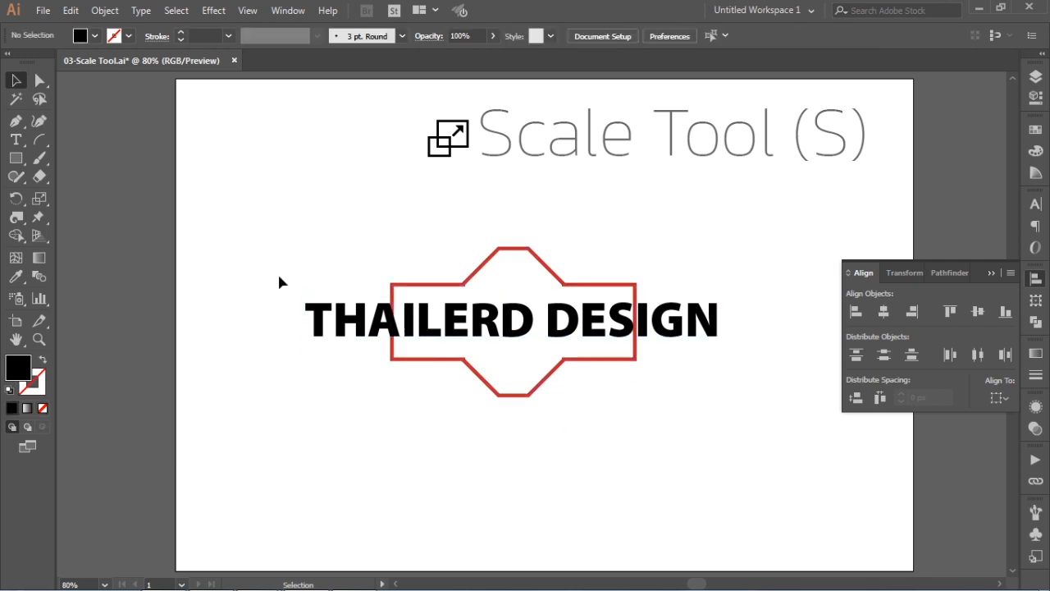
Scale only the frame's four outer corner anchor points horizontally about the centre so the side arms enclose the text, keeping their height.
click(39, 81)
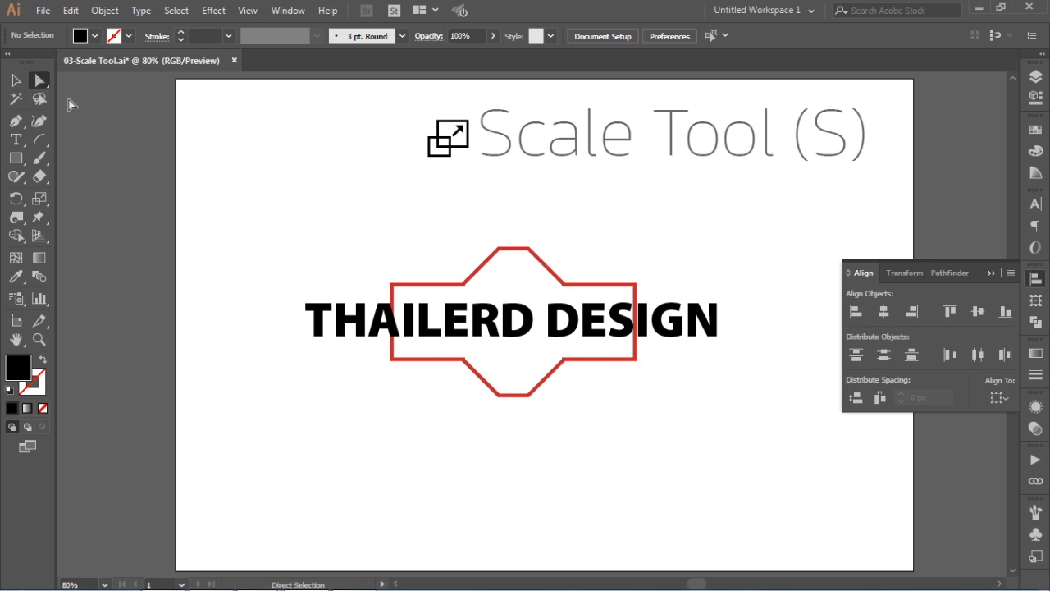
click(392, 358)
shift+click(392, 284)
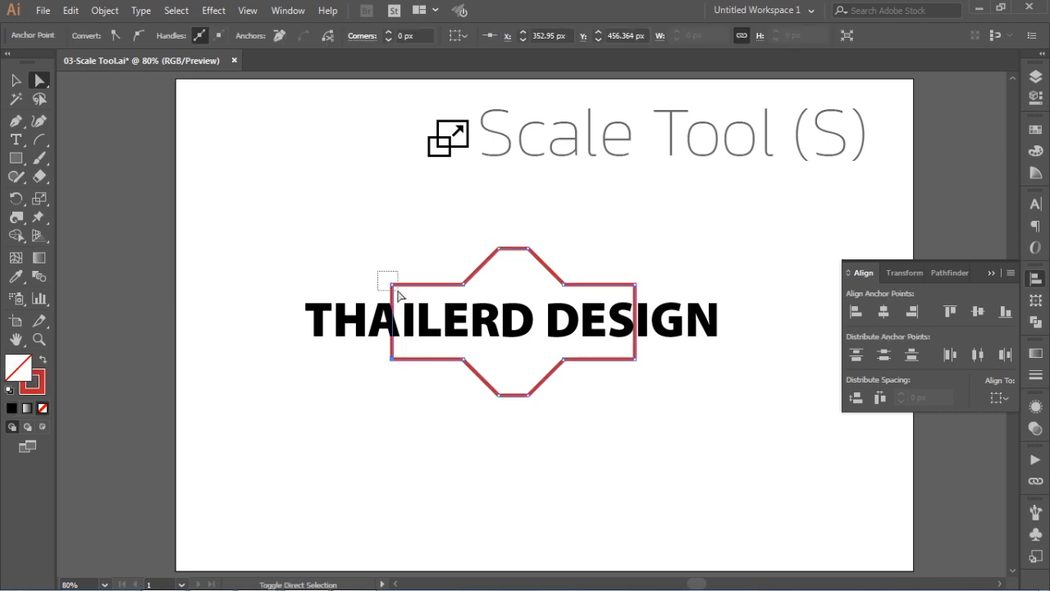
shift+click(635, 284)
shift+click(636, 359)
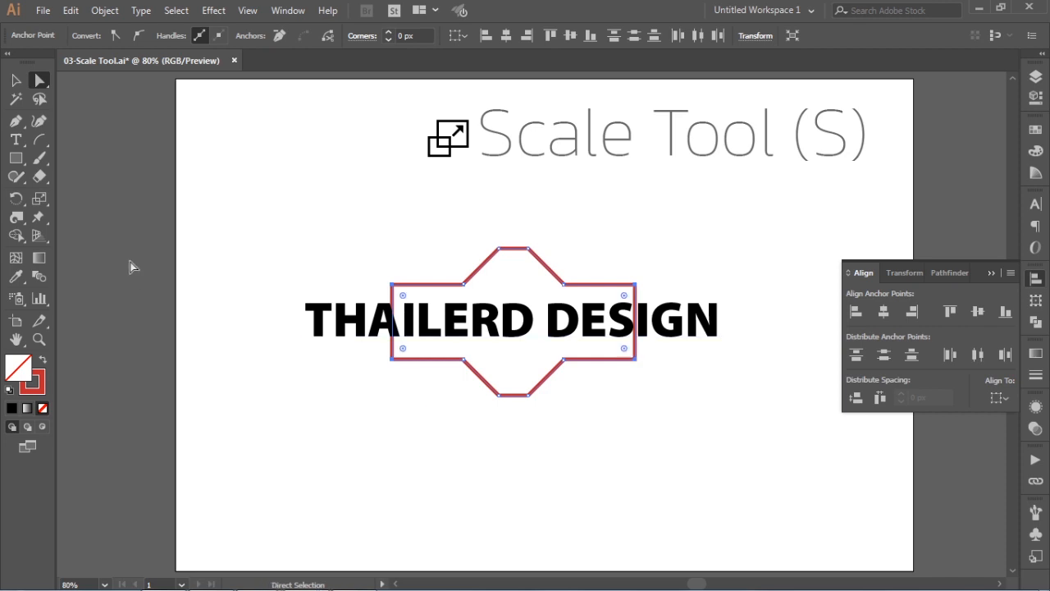
click(40, 199)
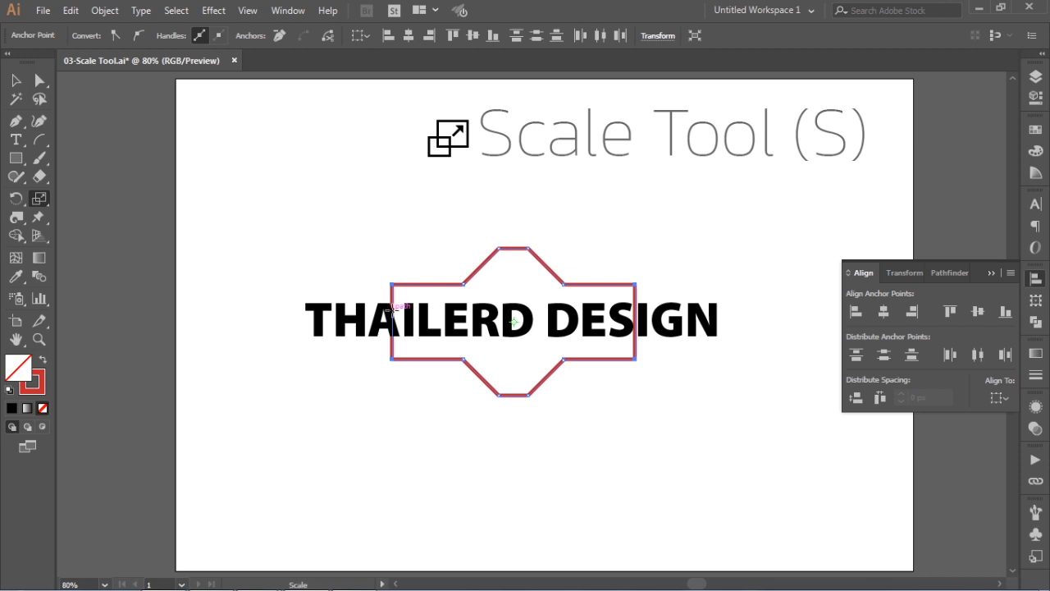
drag(392, 310, 298, 324)
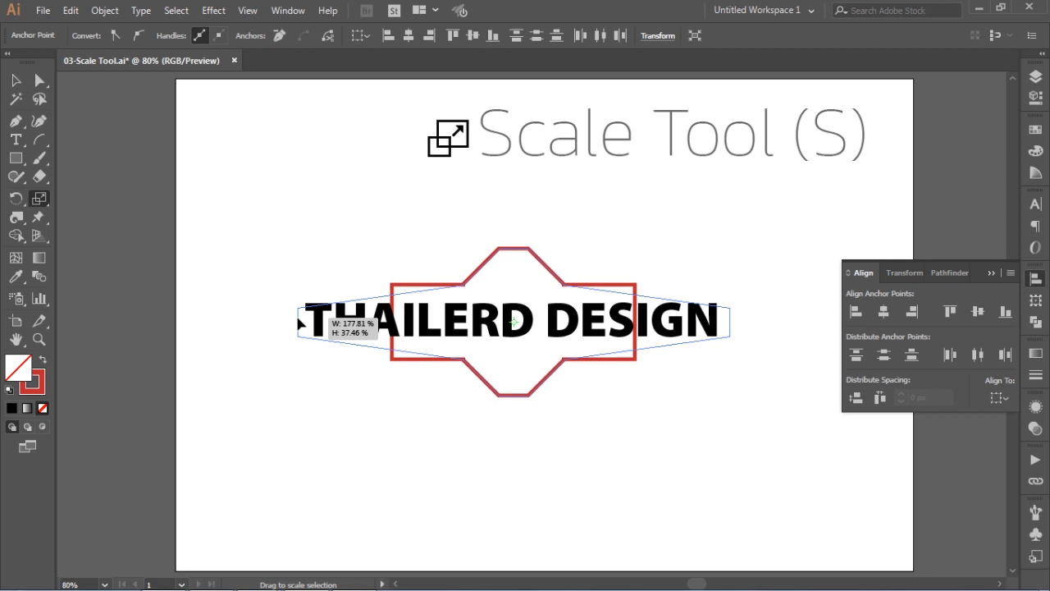
drag(299, 324, 295, 322)
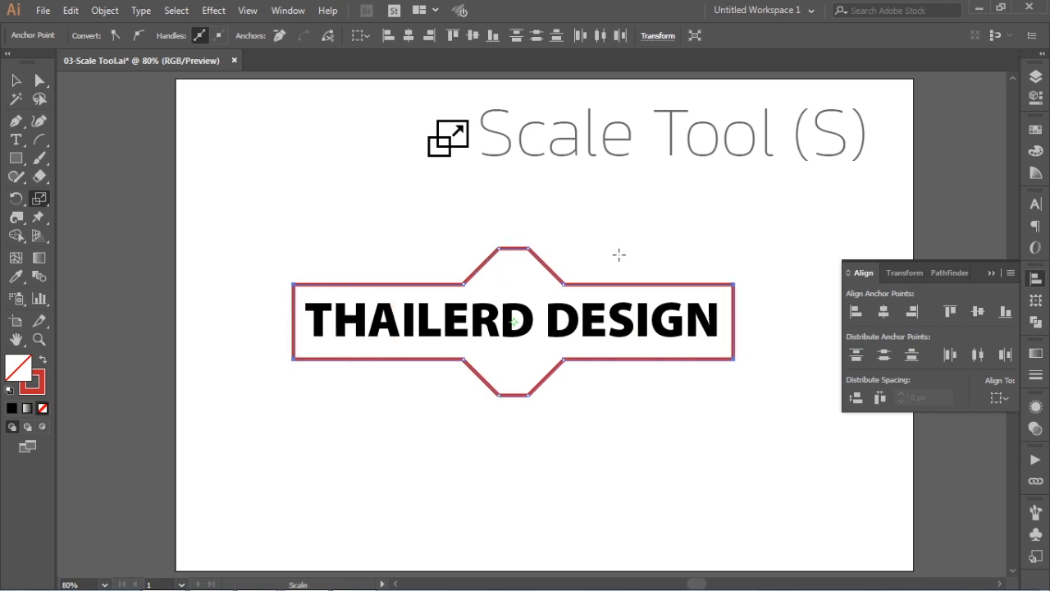
click(15, 79)
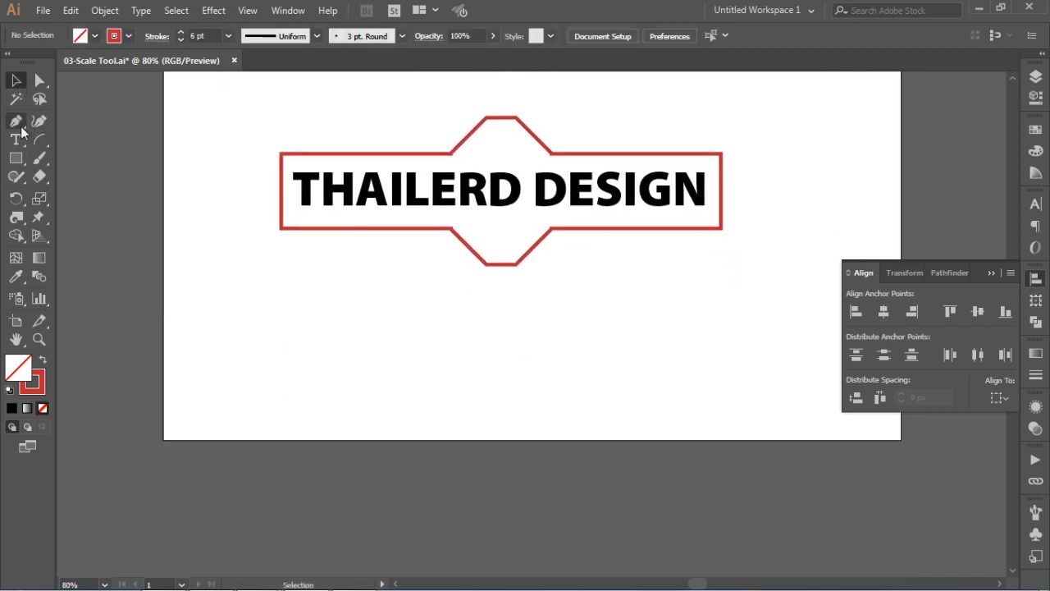
Draw an upright rectangle below the frame's left end and scale its two bottom anchor points inward to about half the width, forming a cup.
click(17, 159)
mouse_move(241, 286)
mouse_down()
mouse_move(316, 356)
mouse_move(331, 399)
mouse_up()
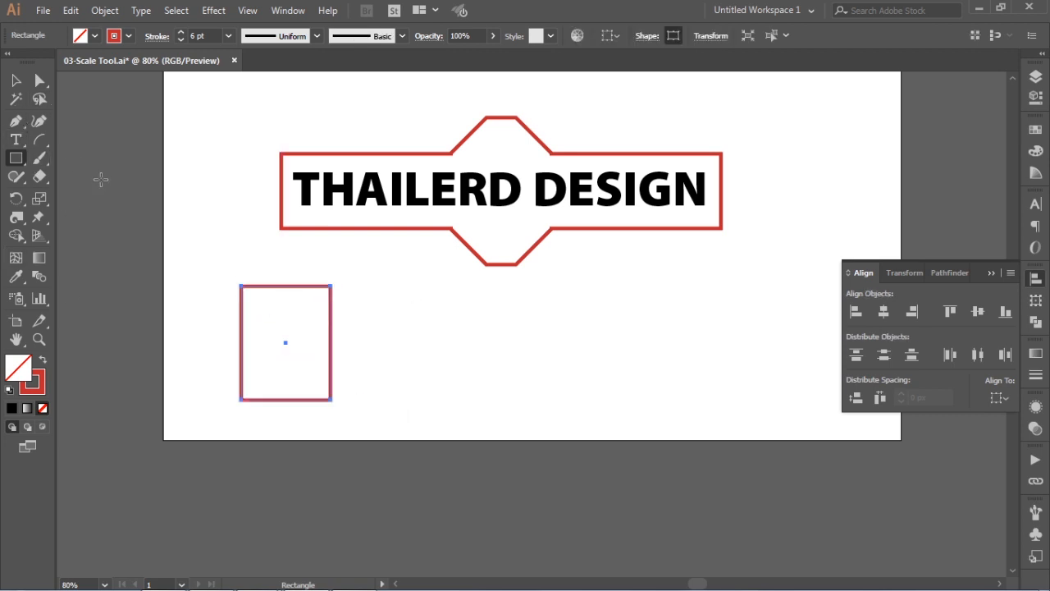
click(39, 80)
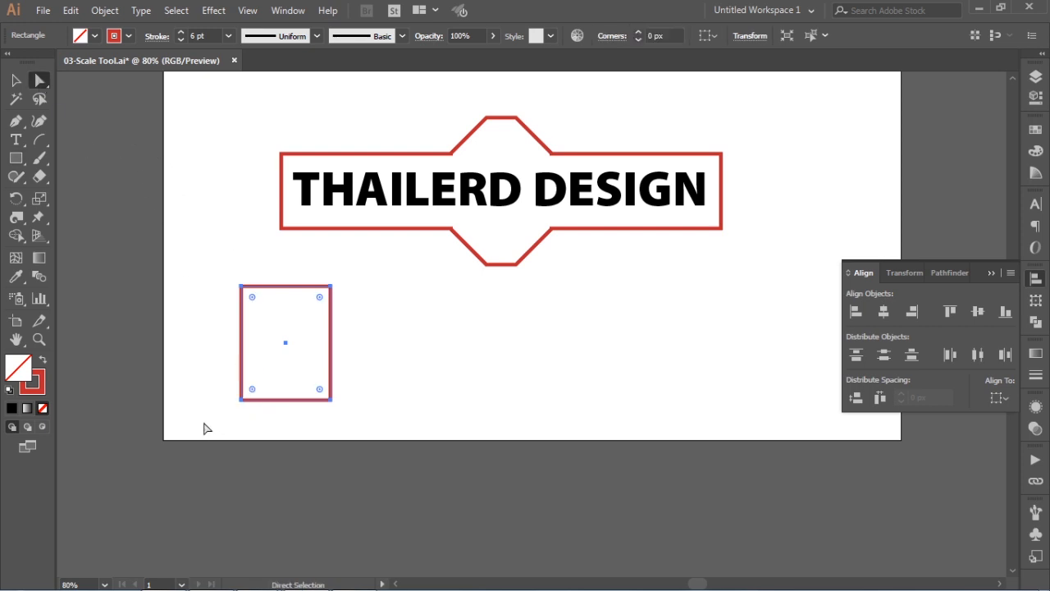
drag(204, 423, 363, 382)
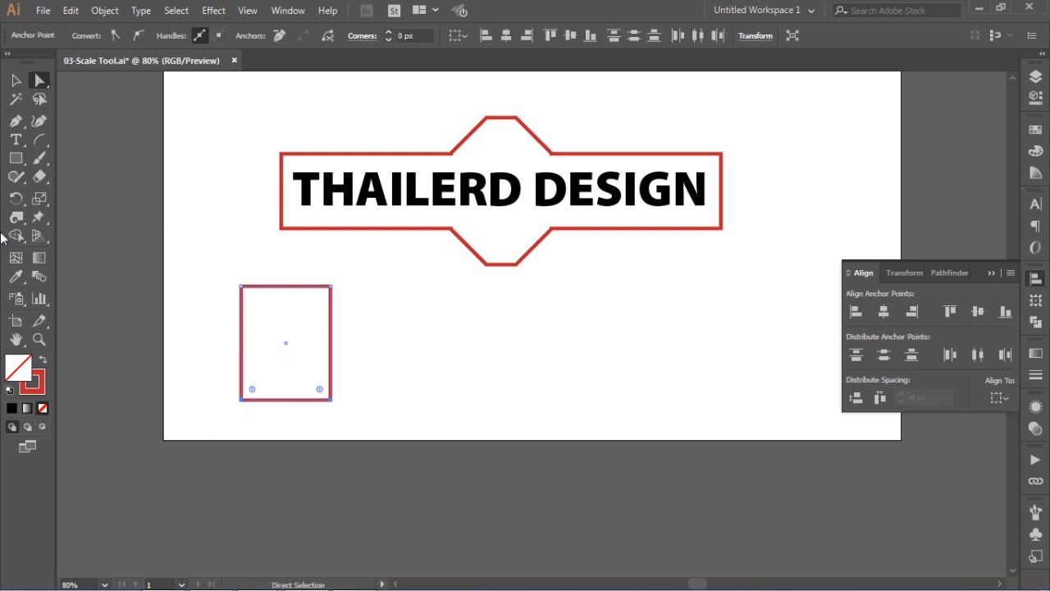
click(40, 198)
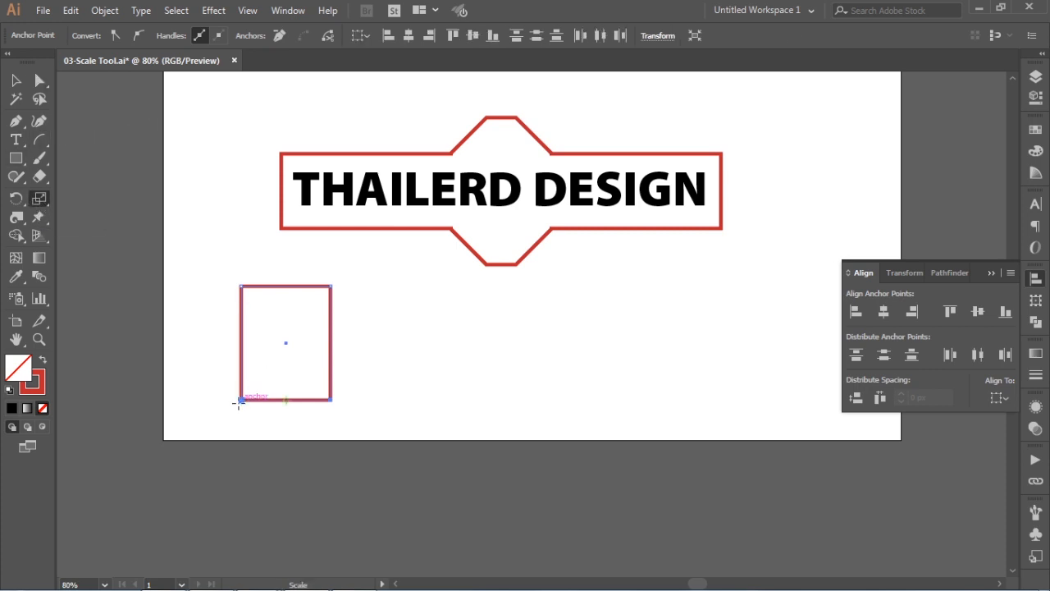
drag(242, 403, 264, 404)
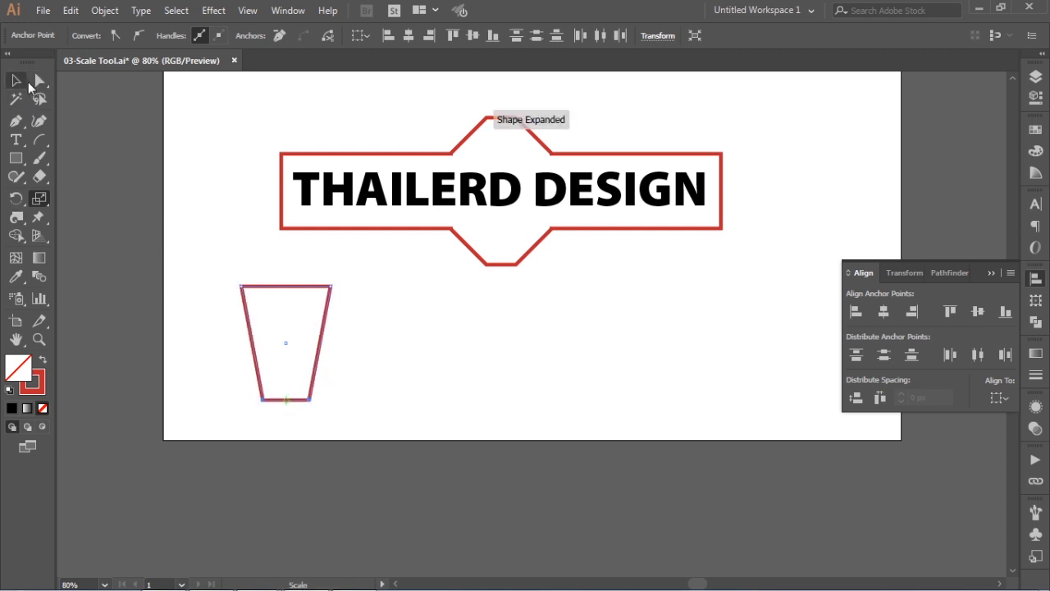
key(v)
click(479, 385)
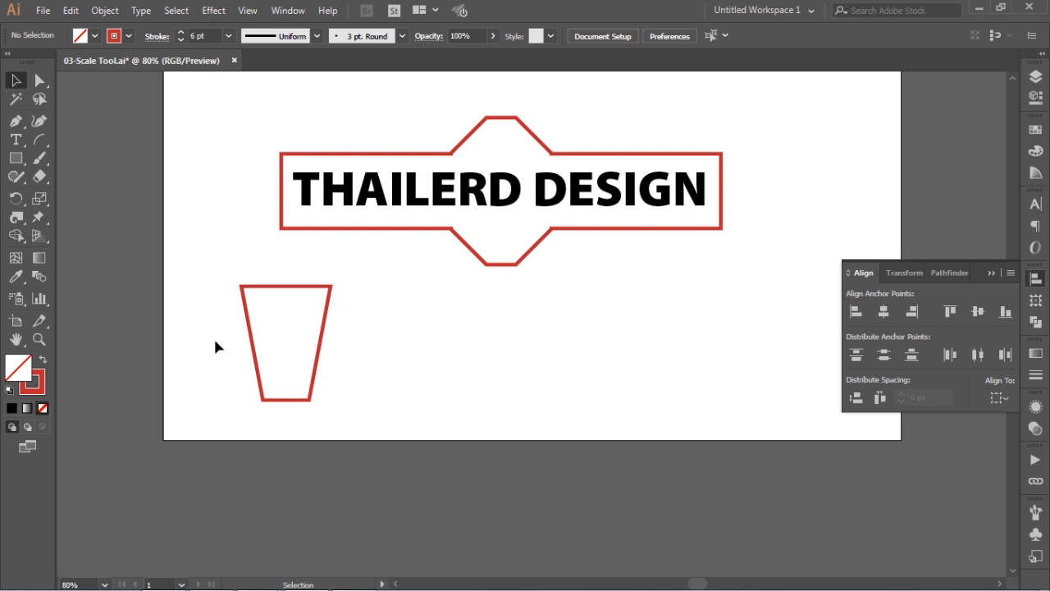
scroll(215, 340, up, 1)
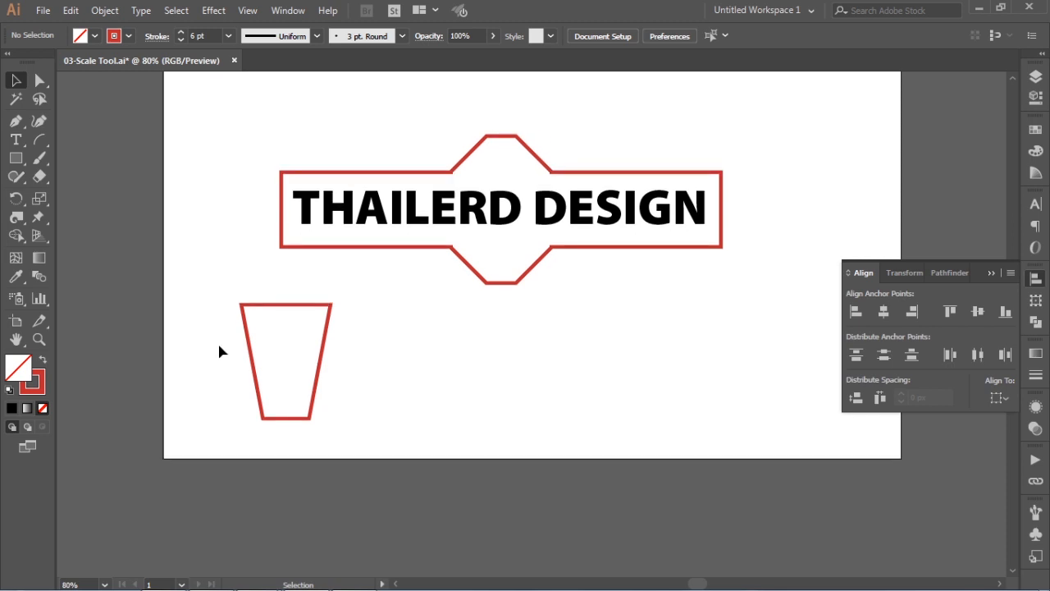